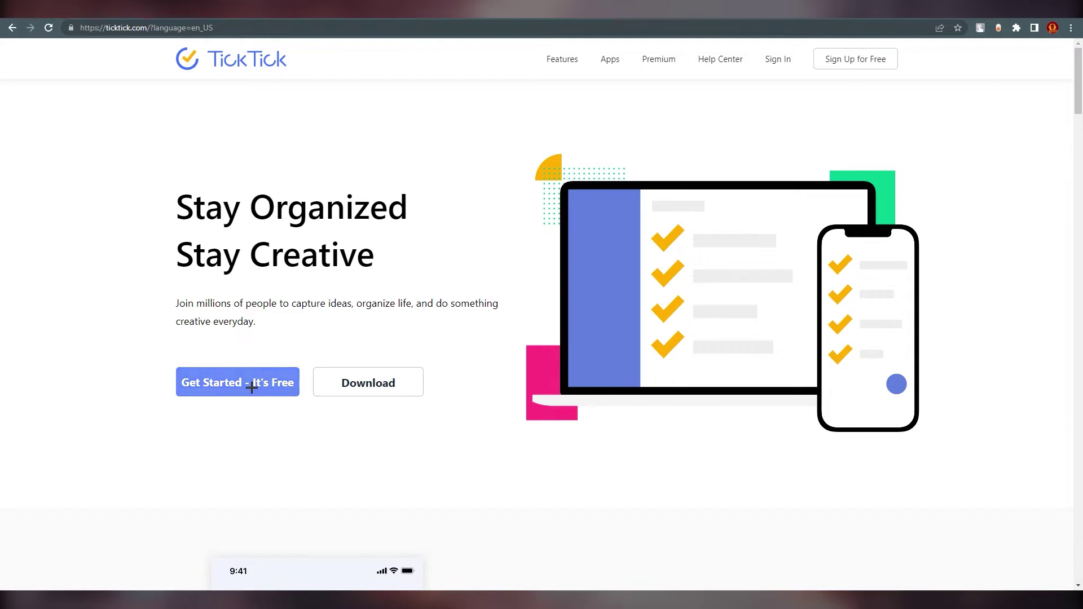
- Fill the free sign-up form with the pasted account e-mail, a nickname and a password, then submit it
left_click(219, 384)
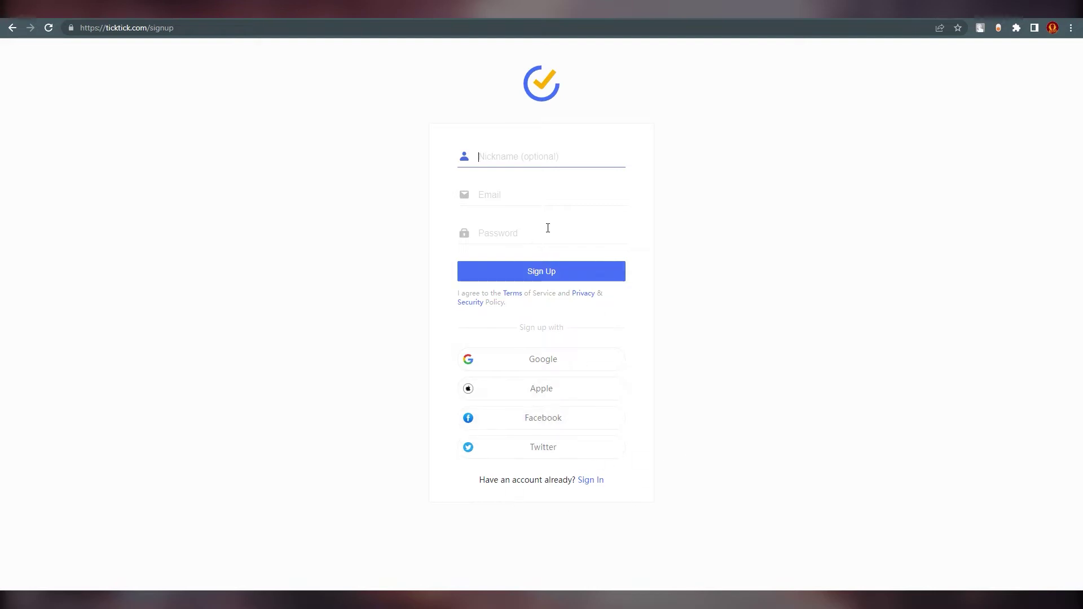
right_click(508, 196)
left_click(556, 289)
left_click(532, 164)
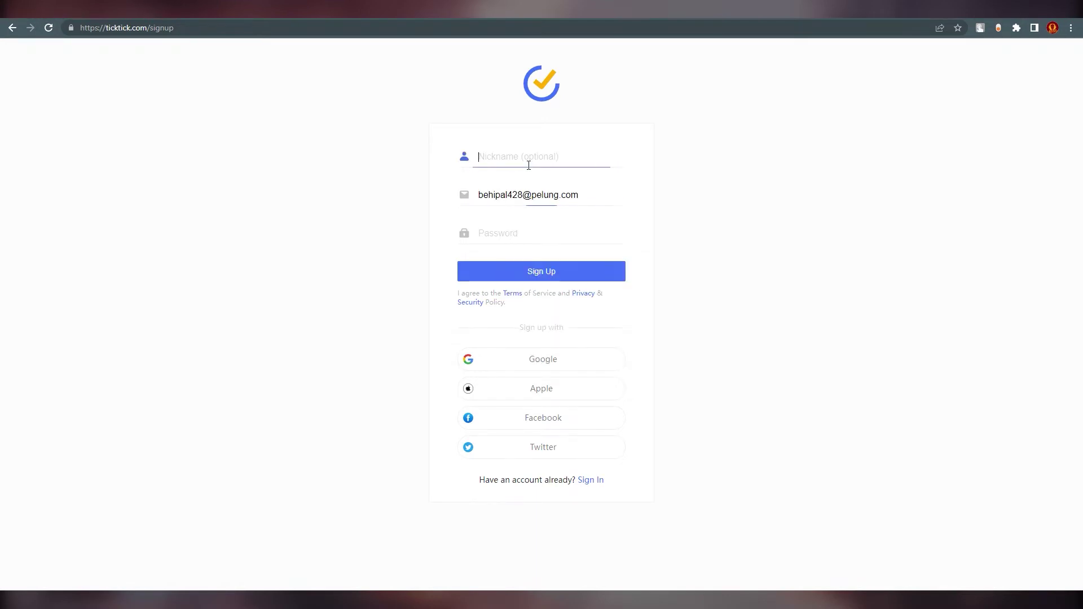
left_click(513, 231)
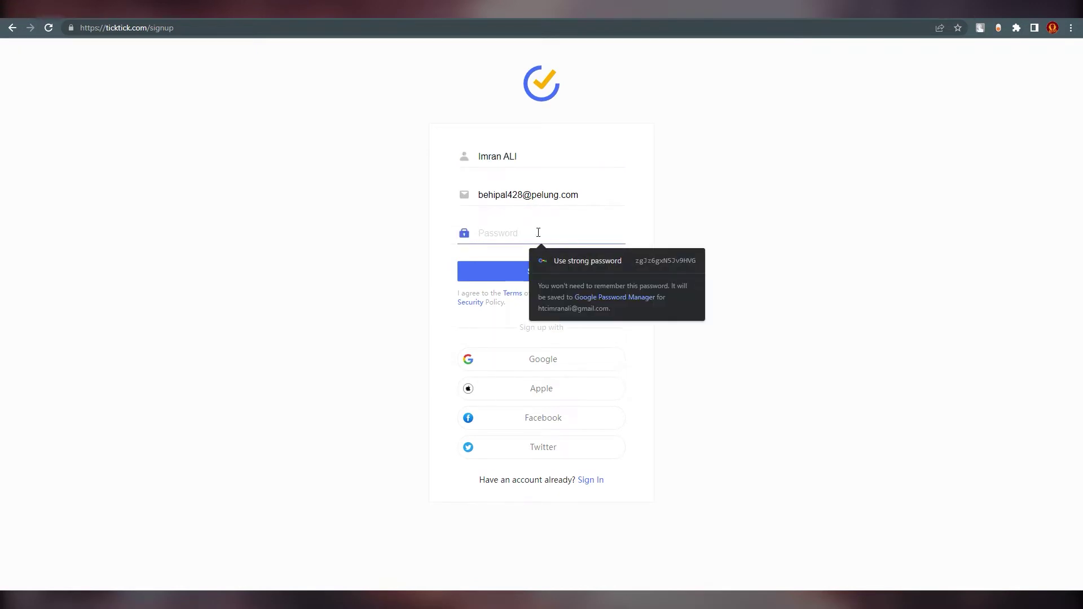
type("••••")
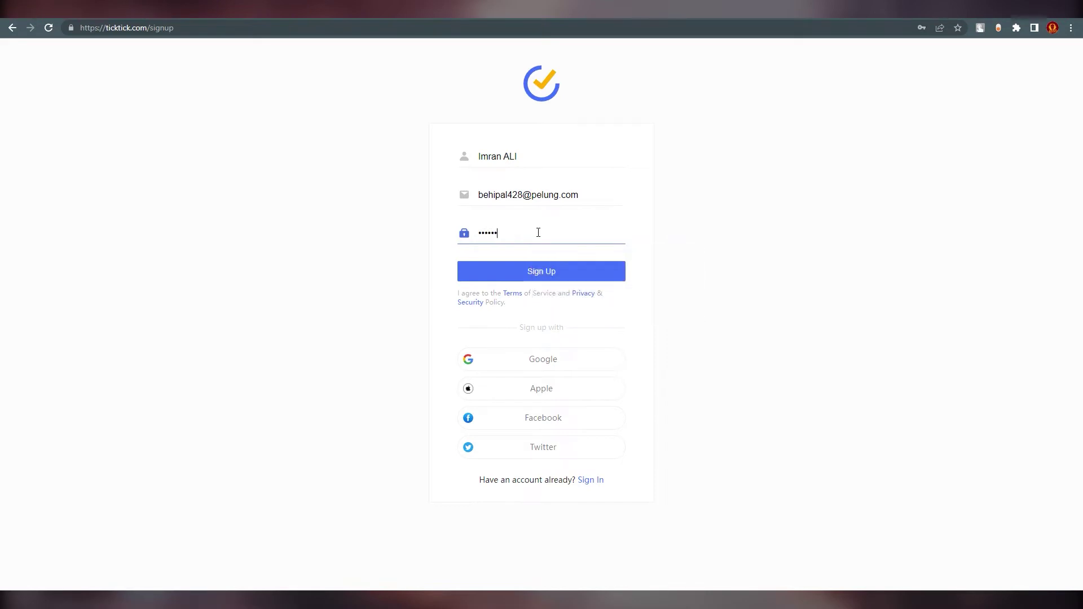
left_click(534, 270)
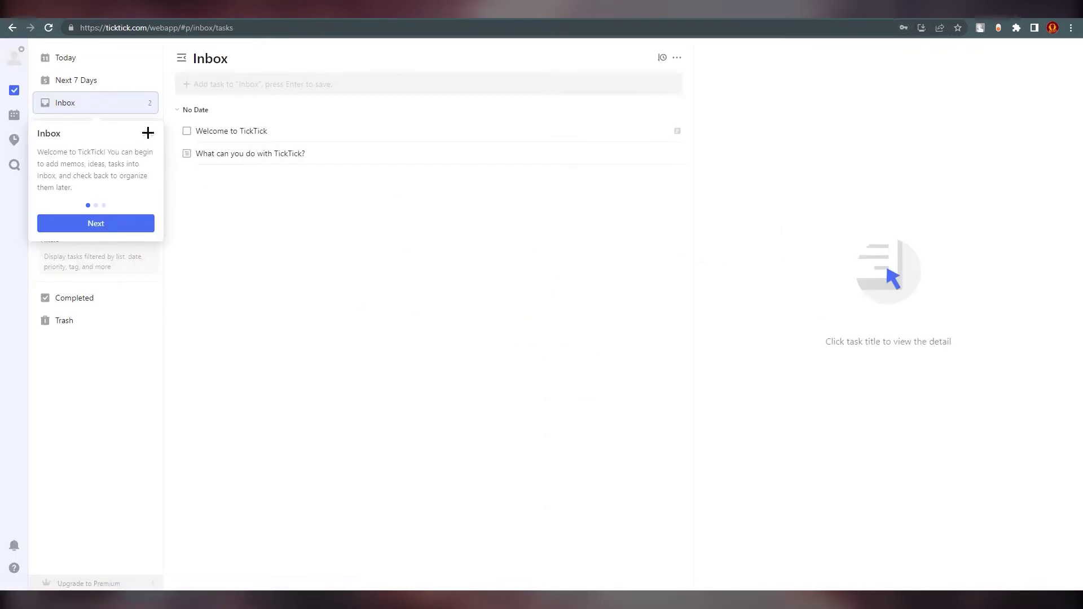
- Skip the Inbox onboarding tooltip to reveal the two starter tasks
left_click(148, 133)
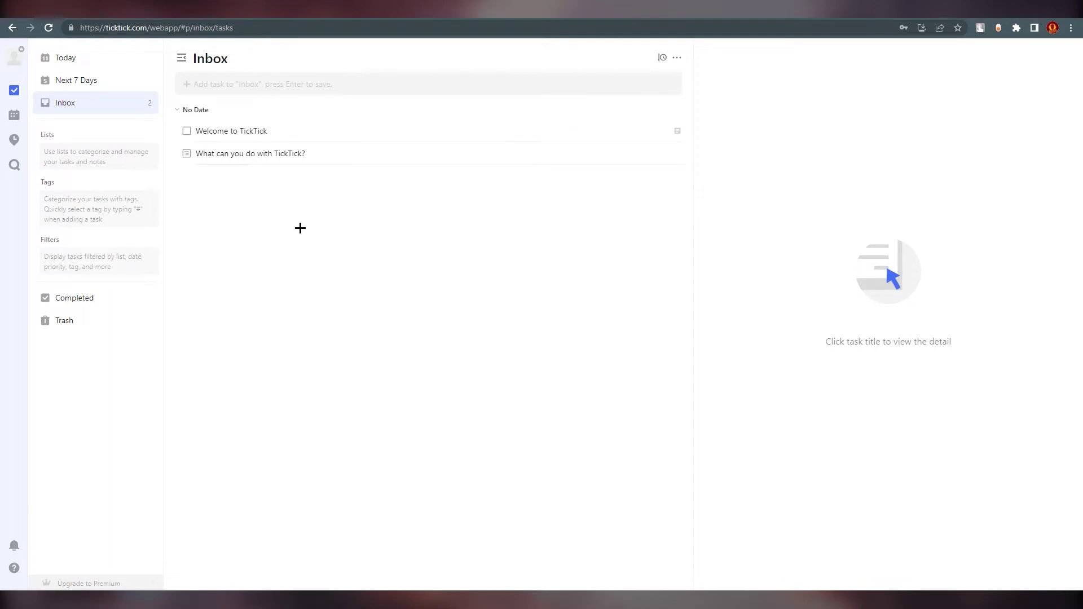
key("alt")
left_click(96, 61)
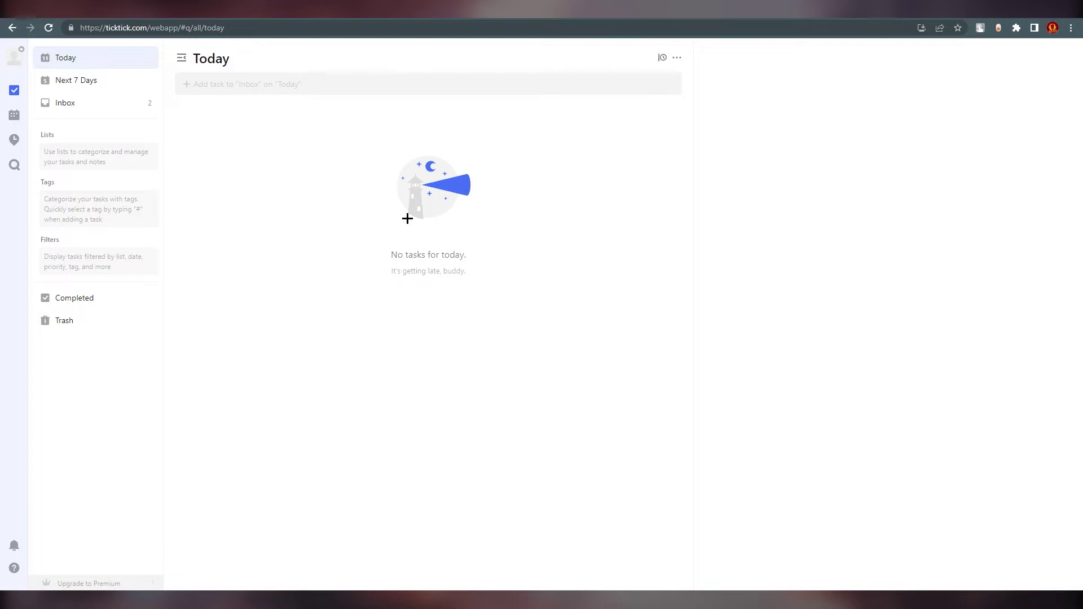
mouse_move(113, 133)
left_click(100, 81)
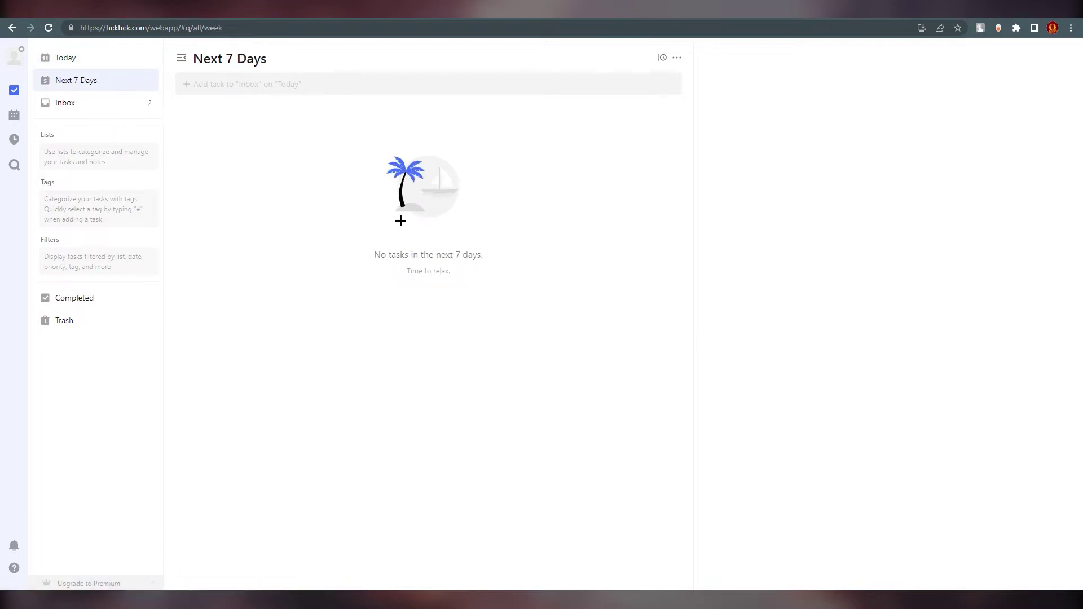
left_click(103, 106)
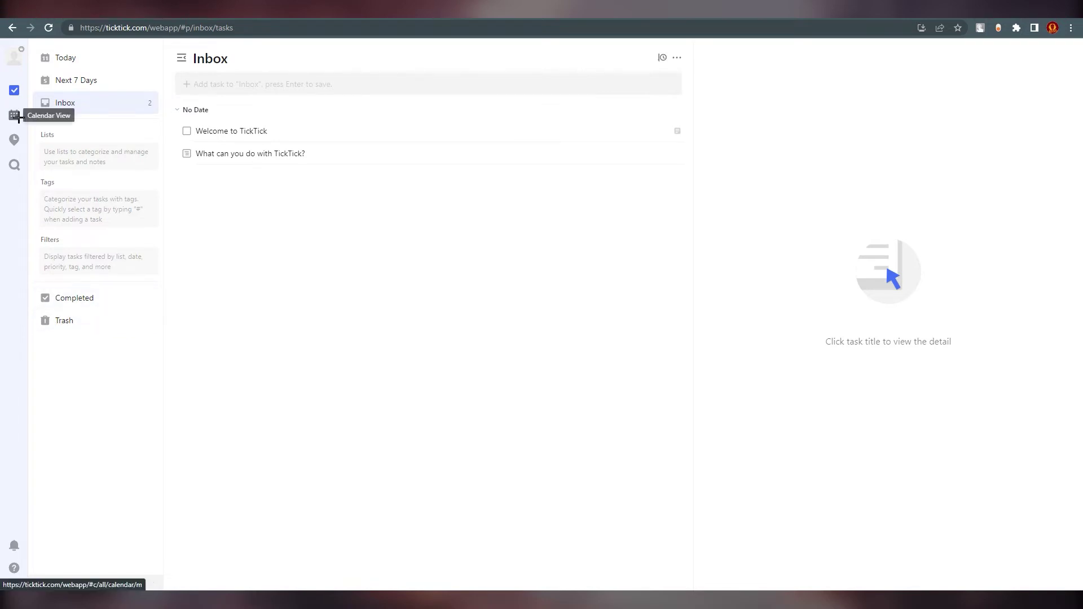
left_click(14, 116)
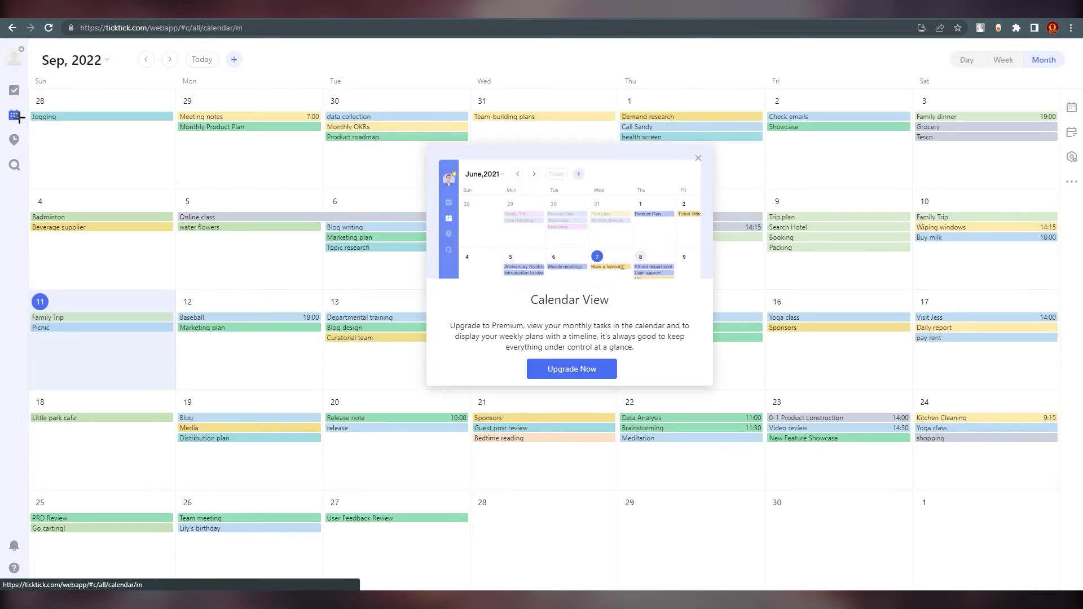
left_click(699, 156)
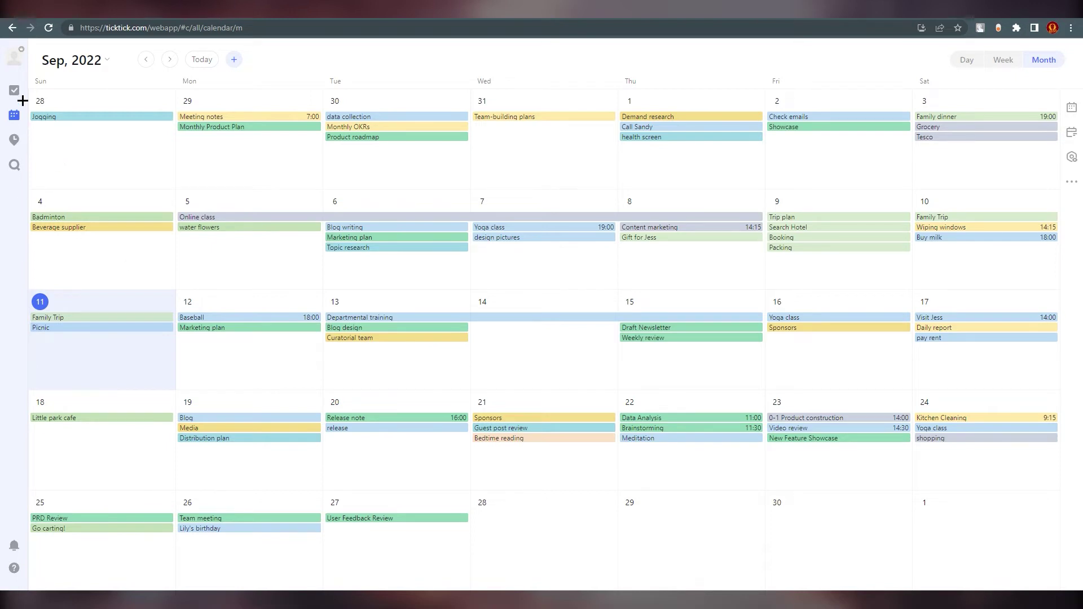
left_click(14, 90)
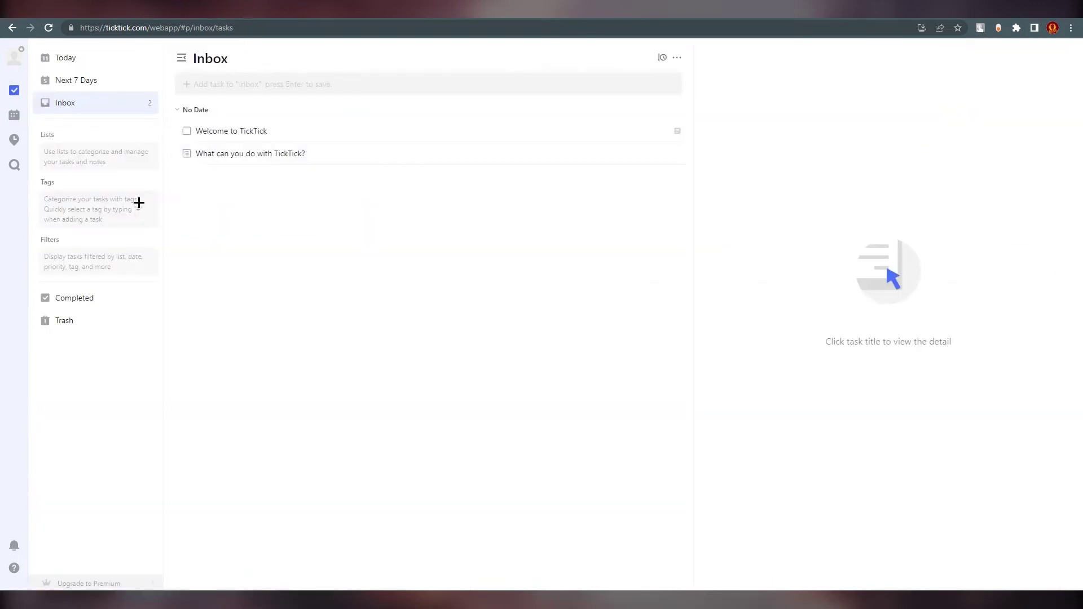
left_click(13, 138)
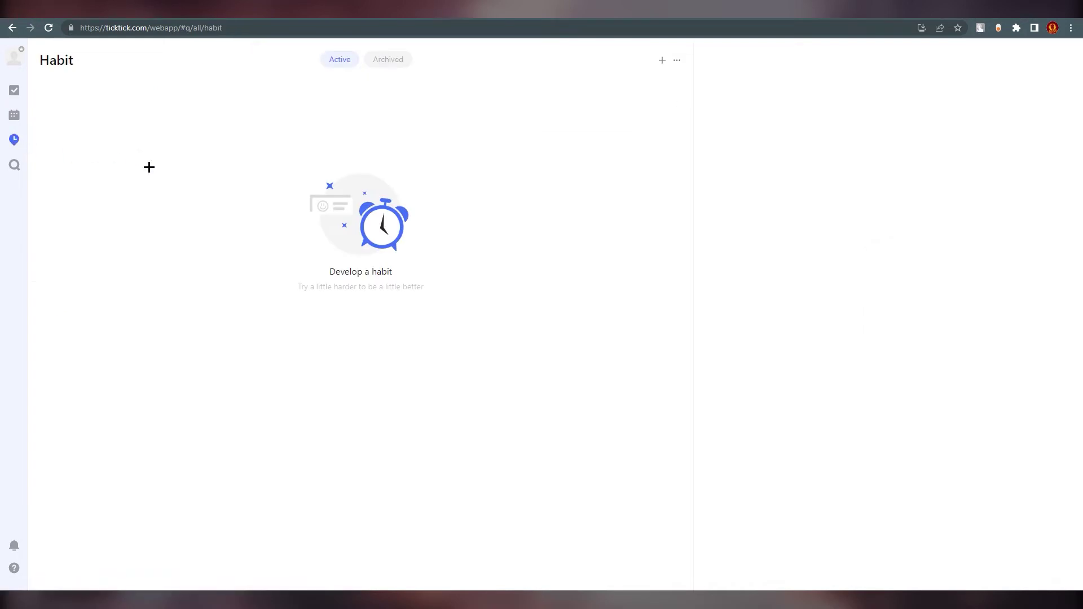
left_click(20, 165)
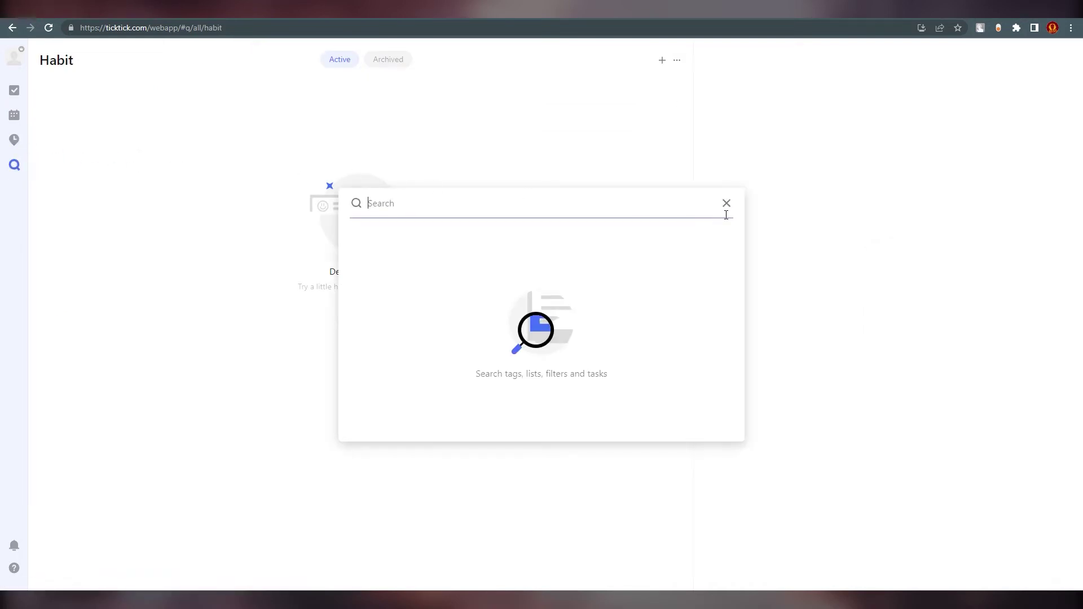
left_click(725, 203)
left_click(16, 90)
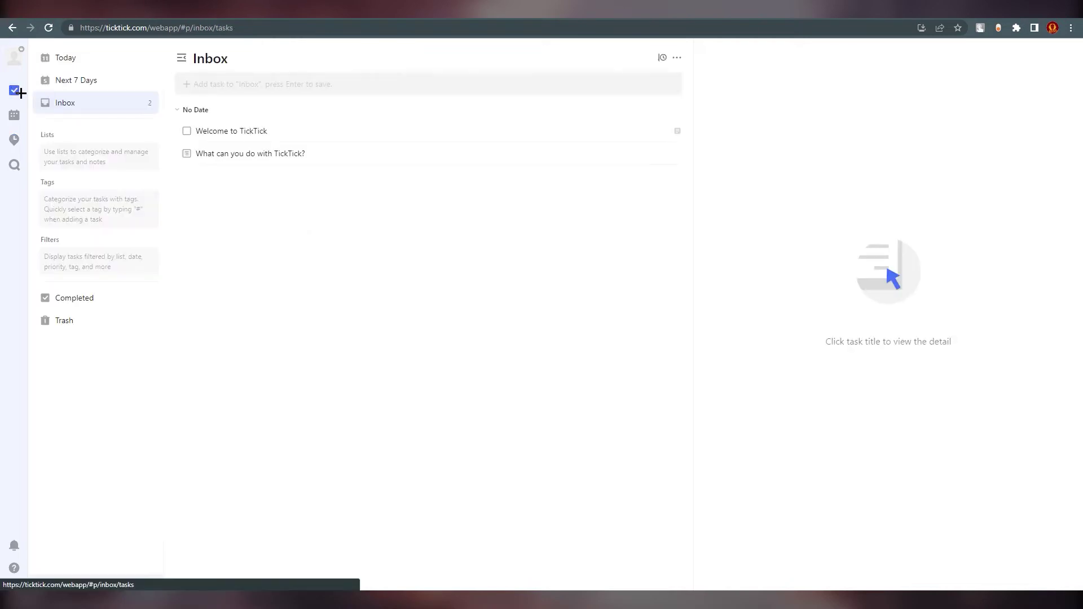
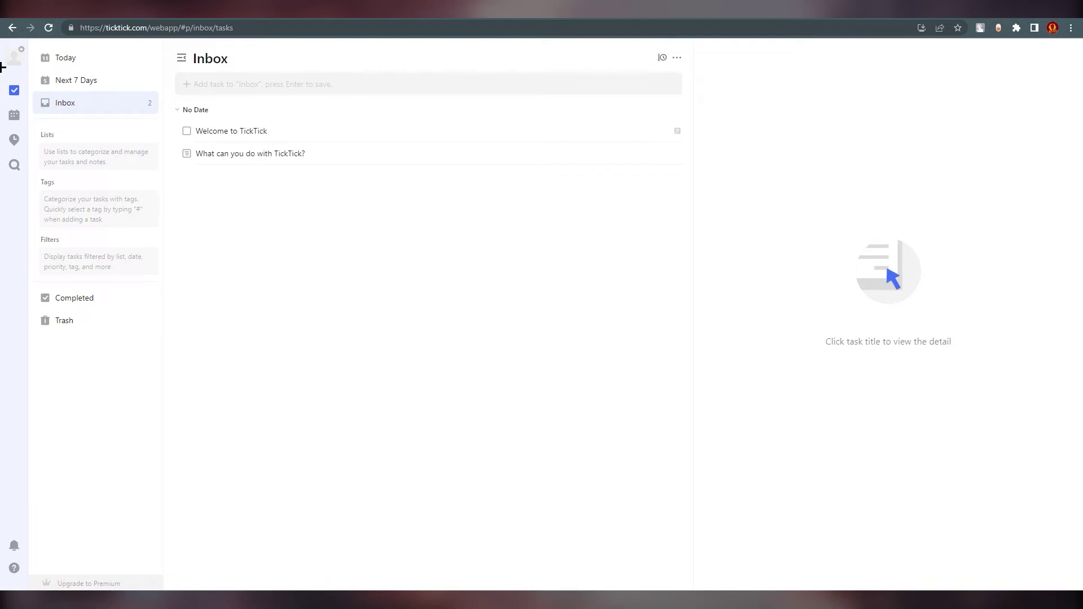
- Open the account menu from the avatar on the Inbox
left_click(13, 64)
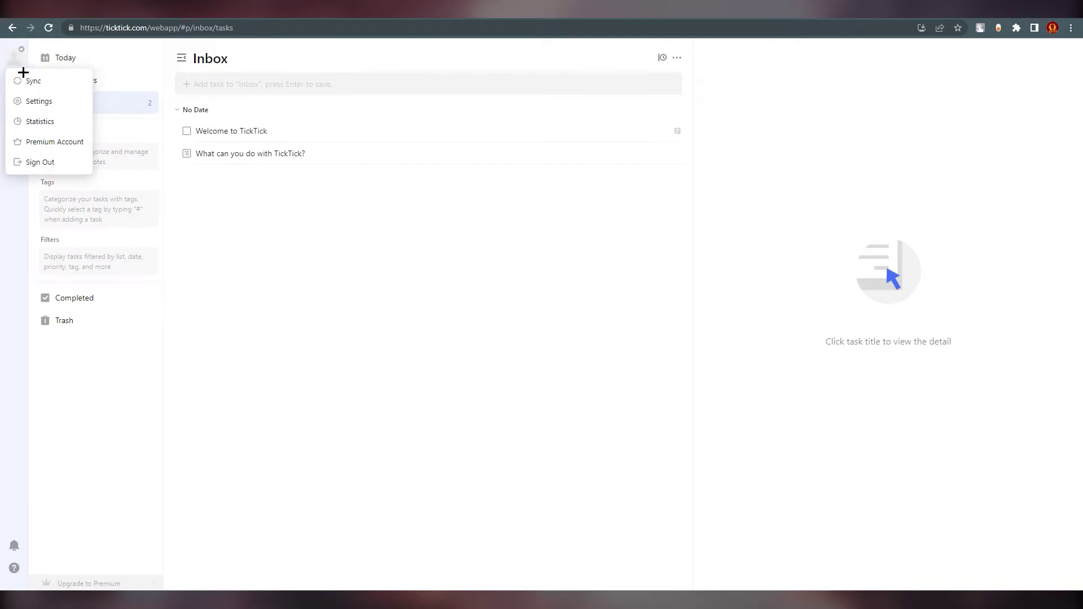
- In Settings, try the Blue and Gray themes, then apply the Dark pure-color theme
left_click(29, 103)
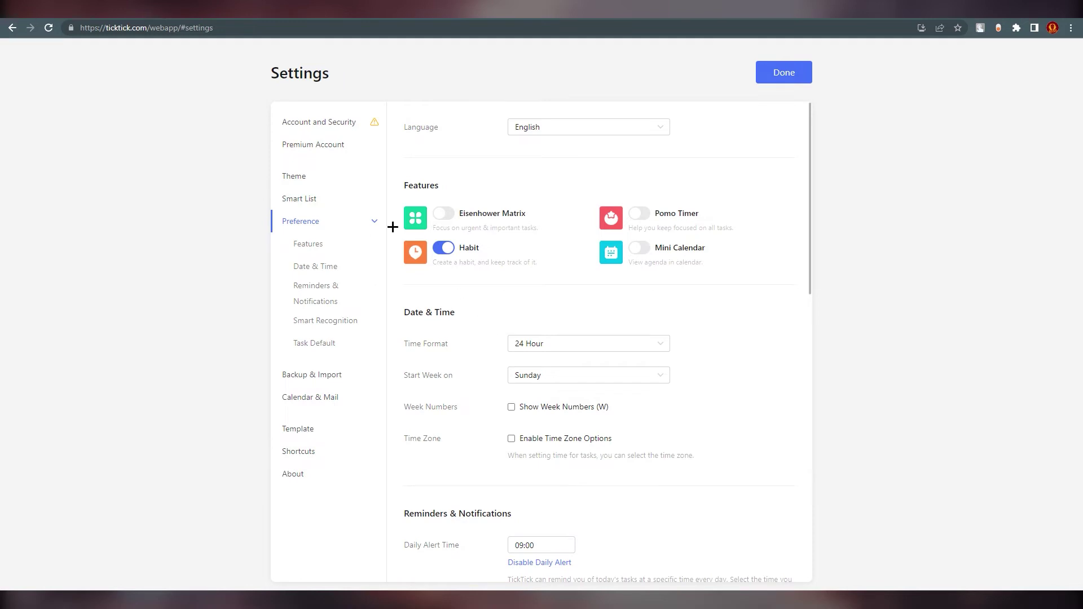
left_click(310, 175)
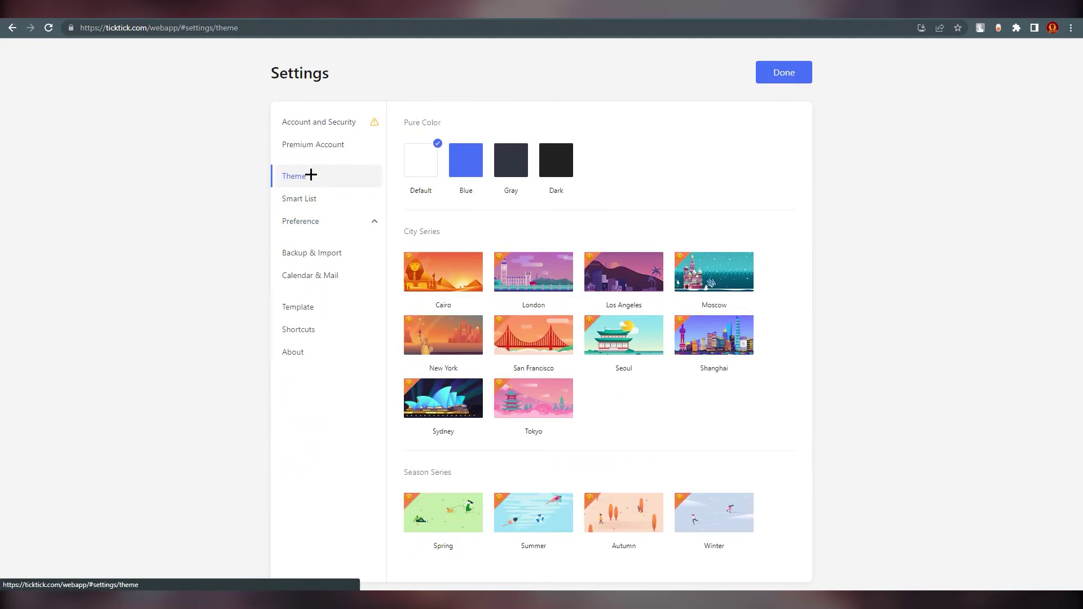
left_click(465, 164)
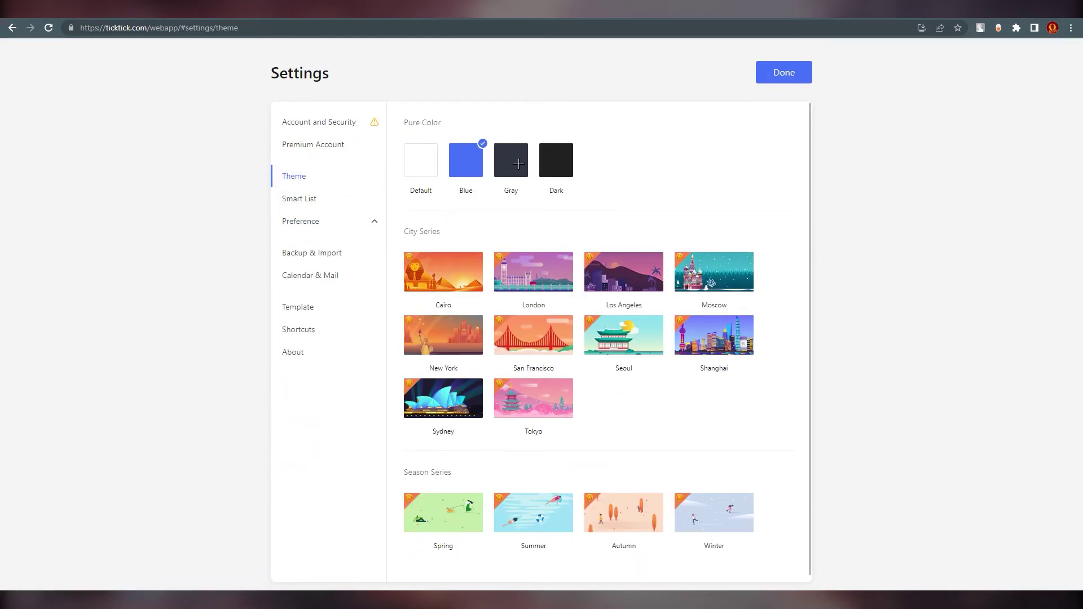
left_click(518, 164)
left_click(550, 166)
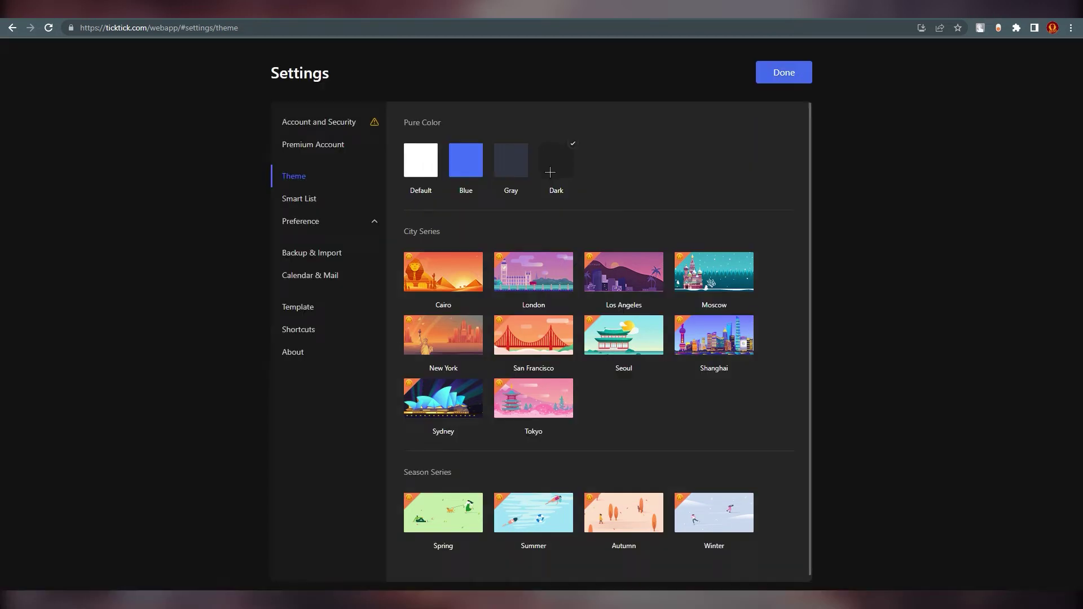
left_click(435, 174)
left_click(466, 170)
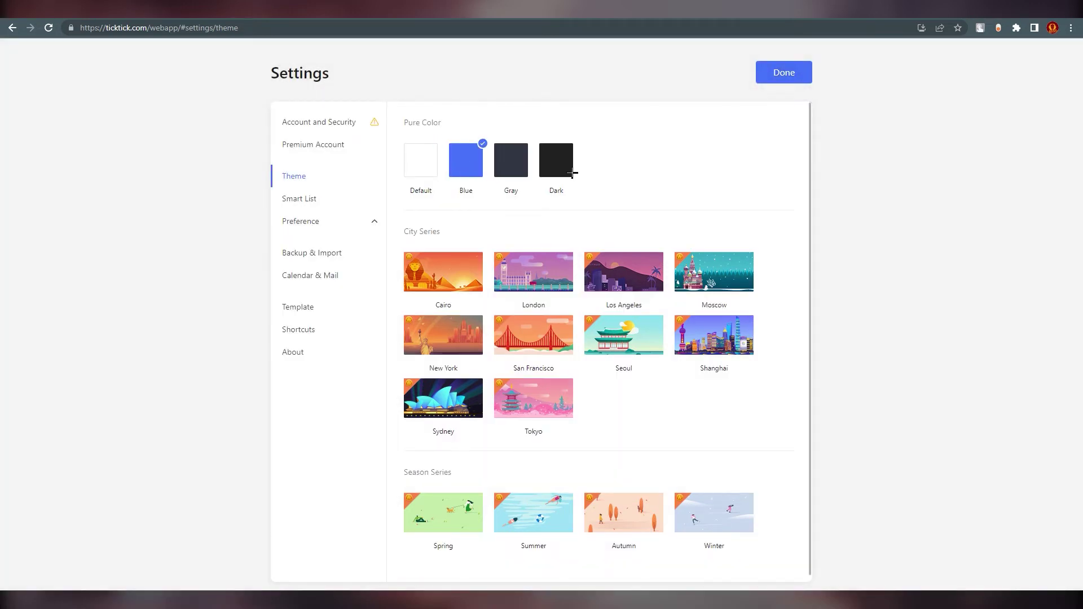
left_click(572, 173)
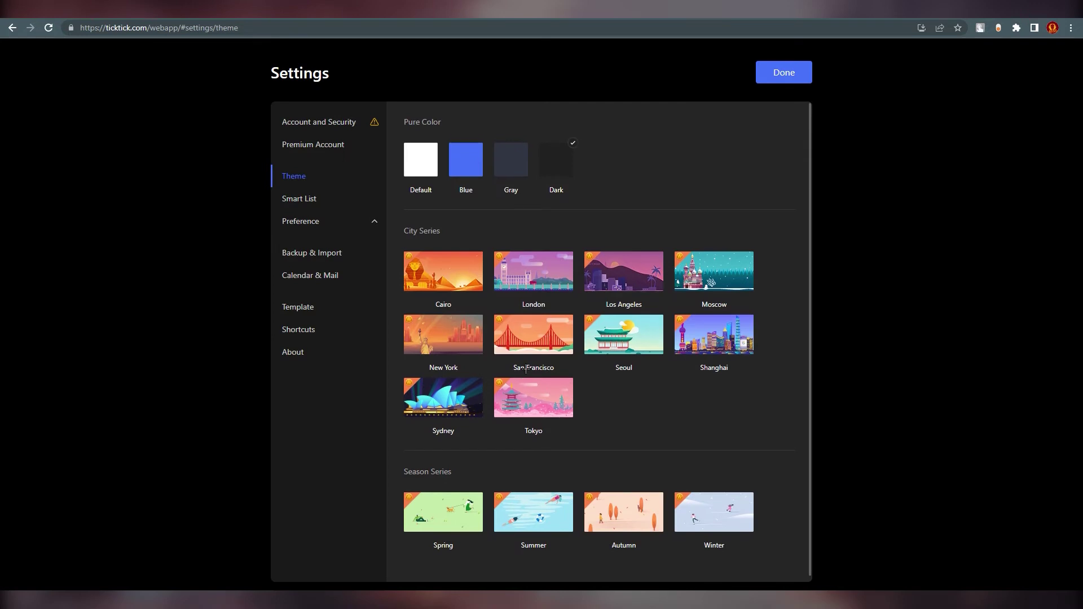
scroll(538, 384, "up", 1)
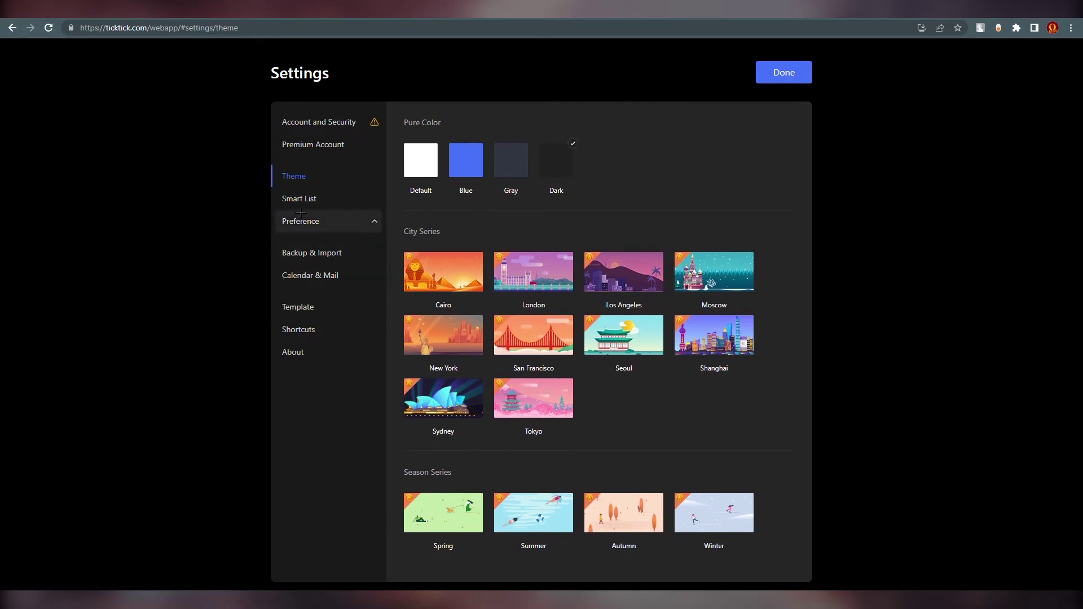
left_click(305, 200)
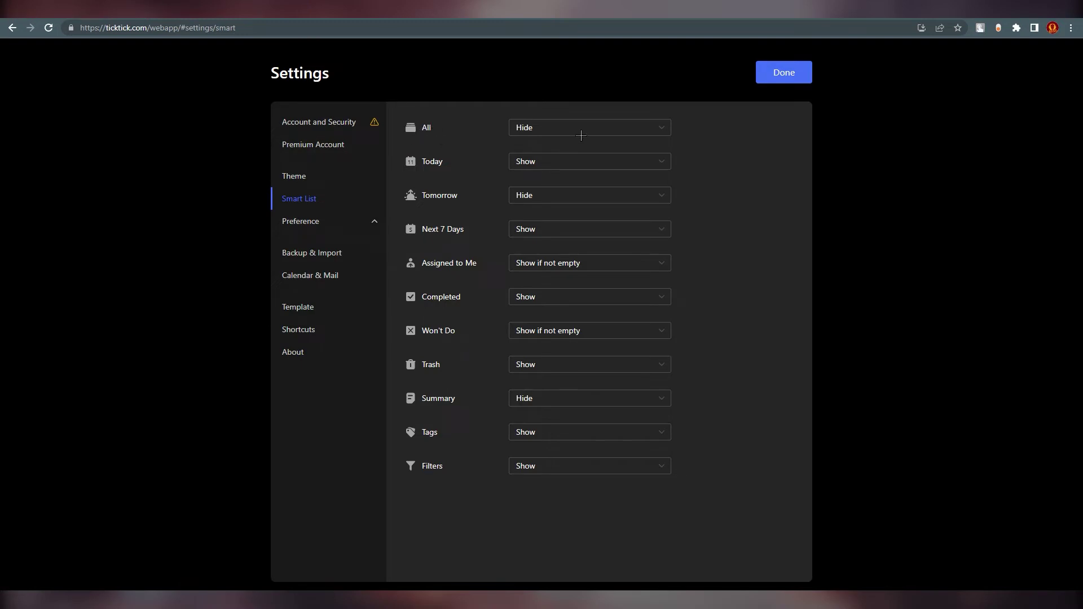
- Check the All, Tomorrow and Filters smart lists, keeping them Hide, Hide and Show
left_click(557, 131)
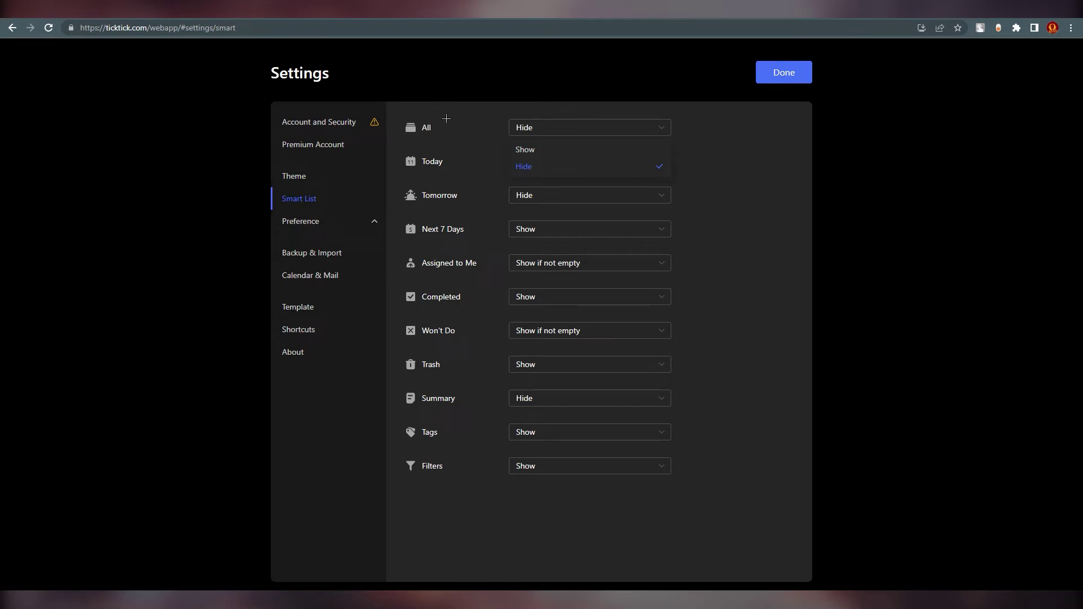
left_click(468, 204)
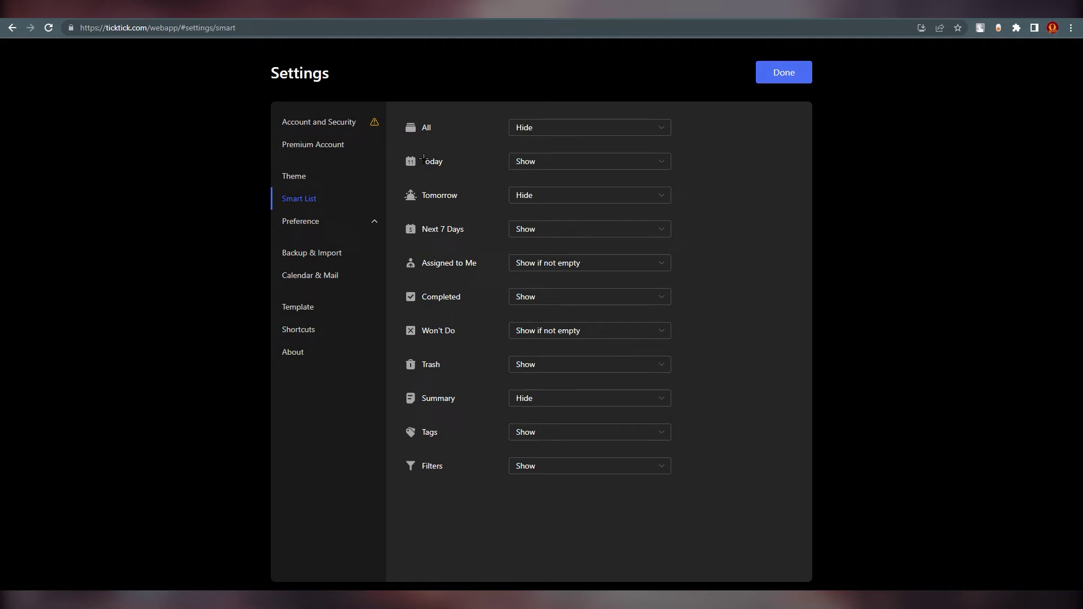
left_click(529, 197)
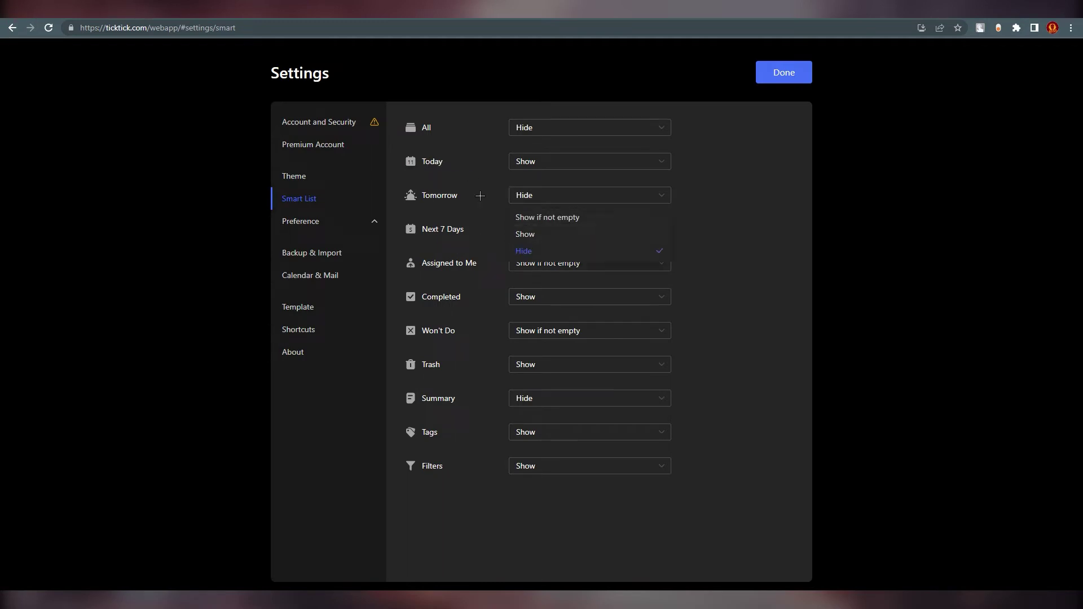
left_click(753, 310)
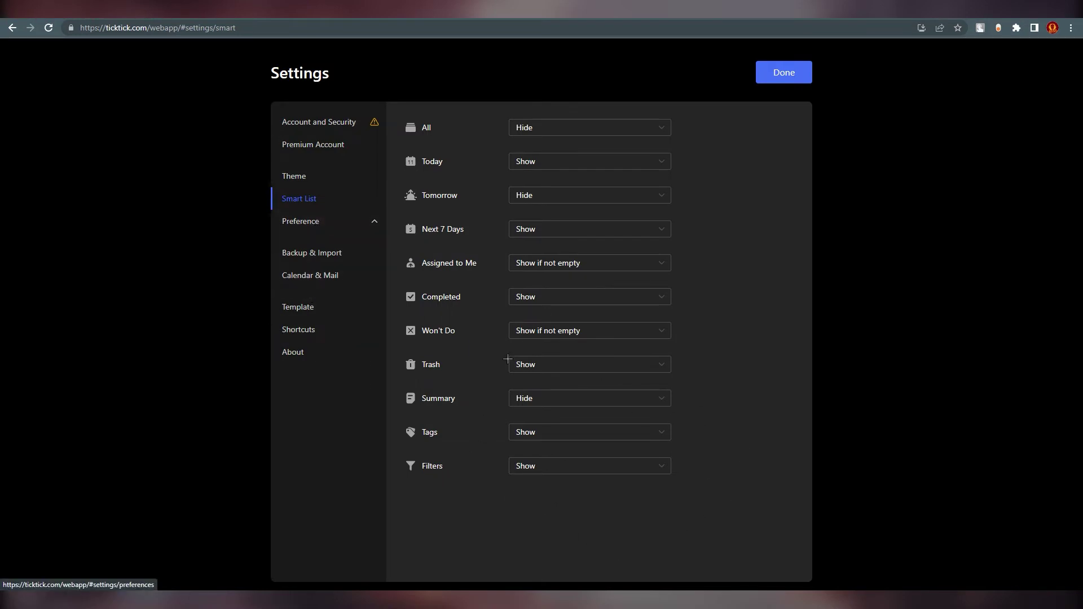
left_click(525, 472)
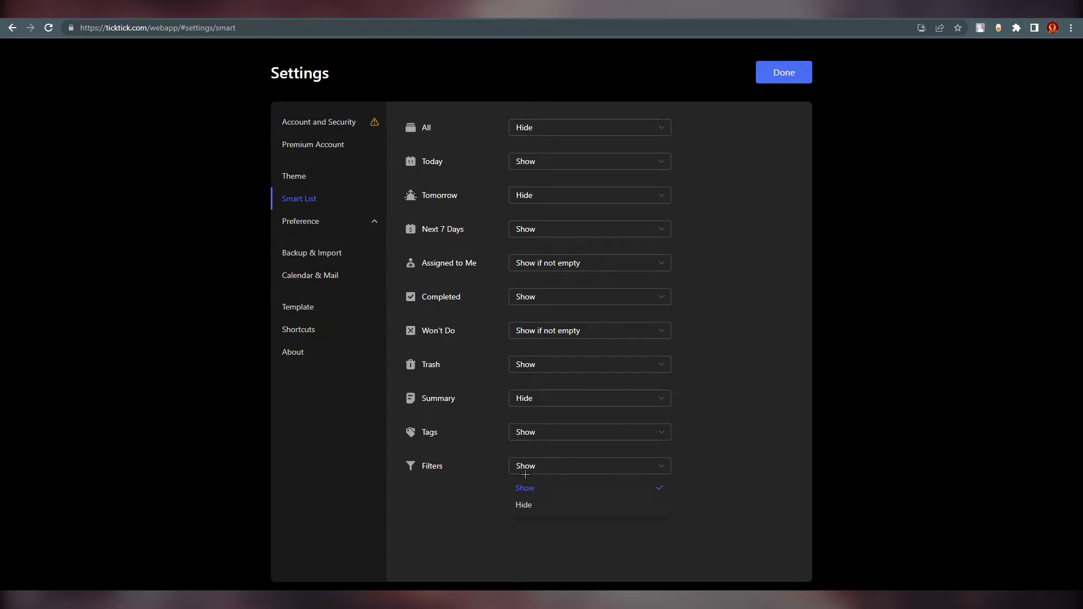
left_click(466, 507)
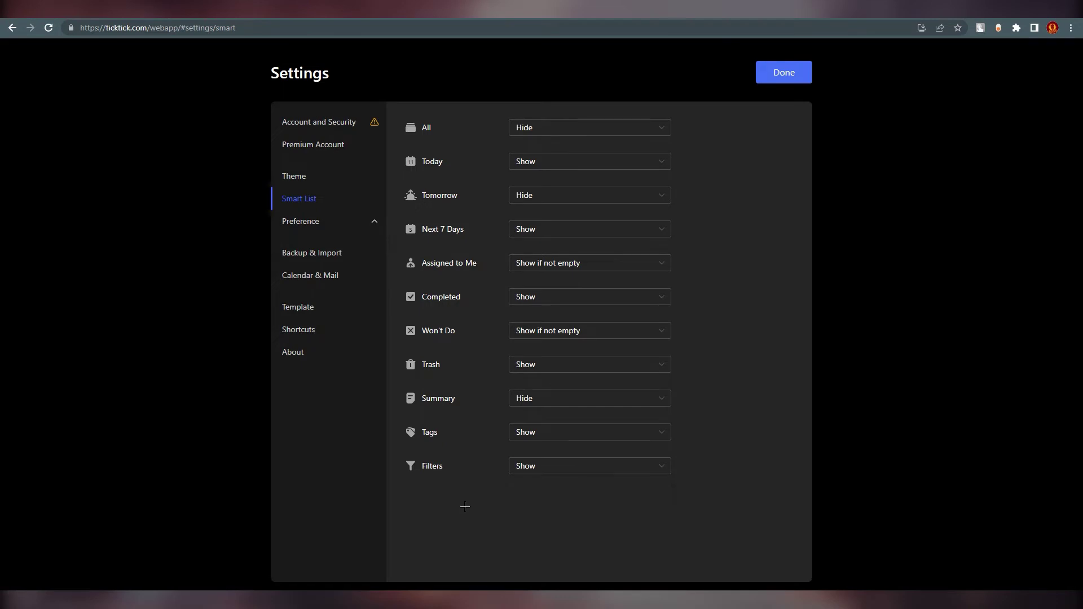
left_click(307, 226)
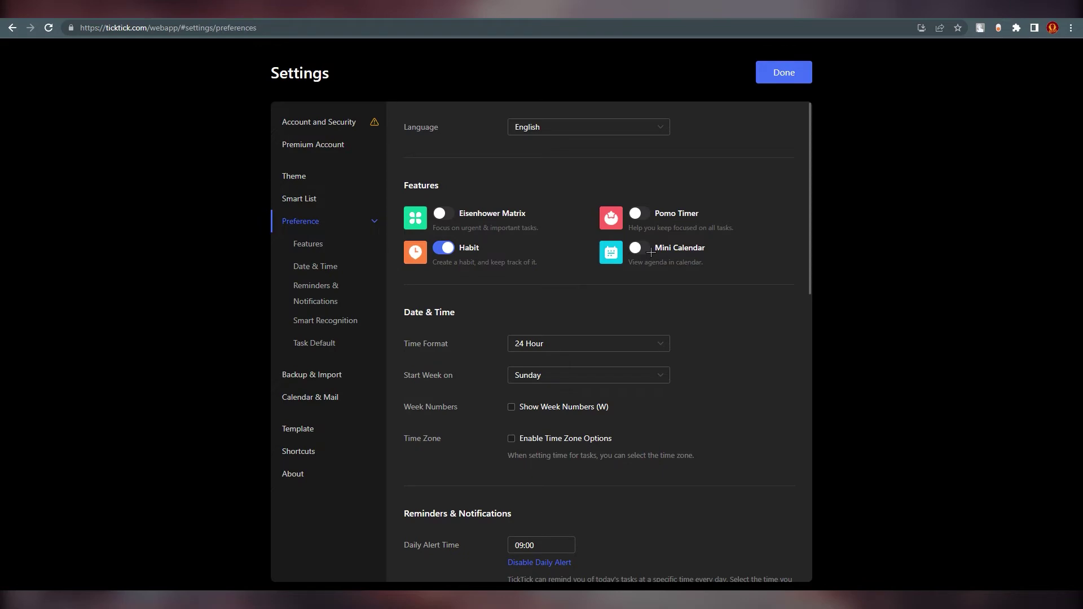
- Look over Preference and Backup & Import, then close Settings back to the Inbox
scroll(551, 307, "down", 6)
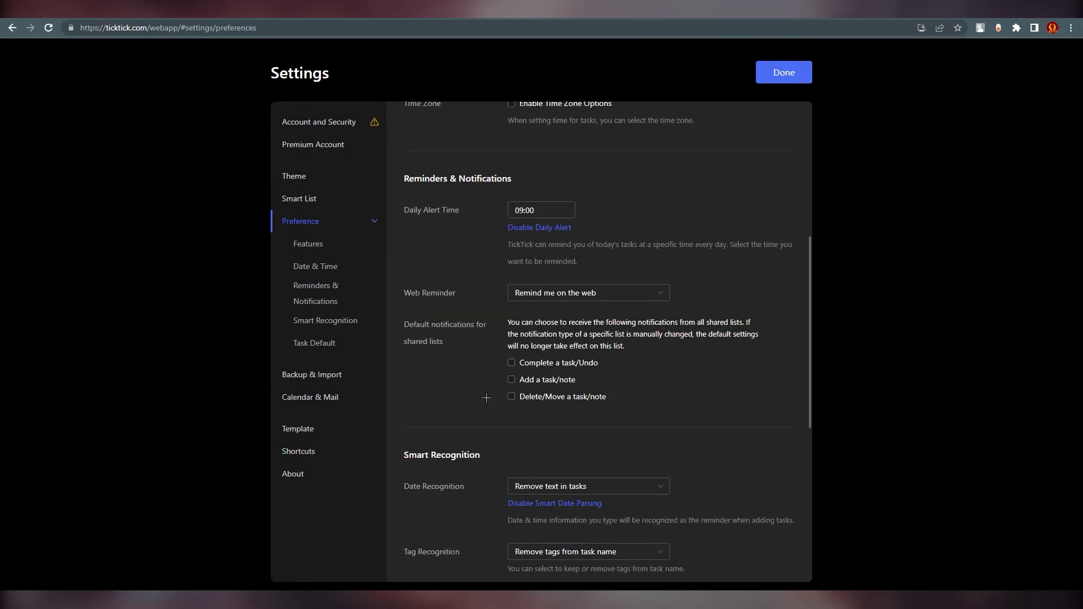
scroll(499, 400, "up", 6)
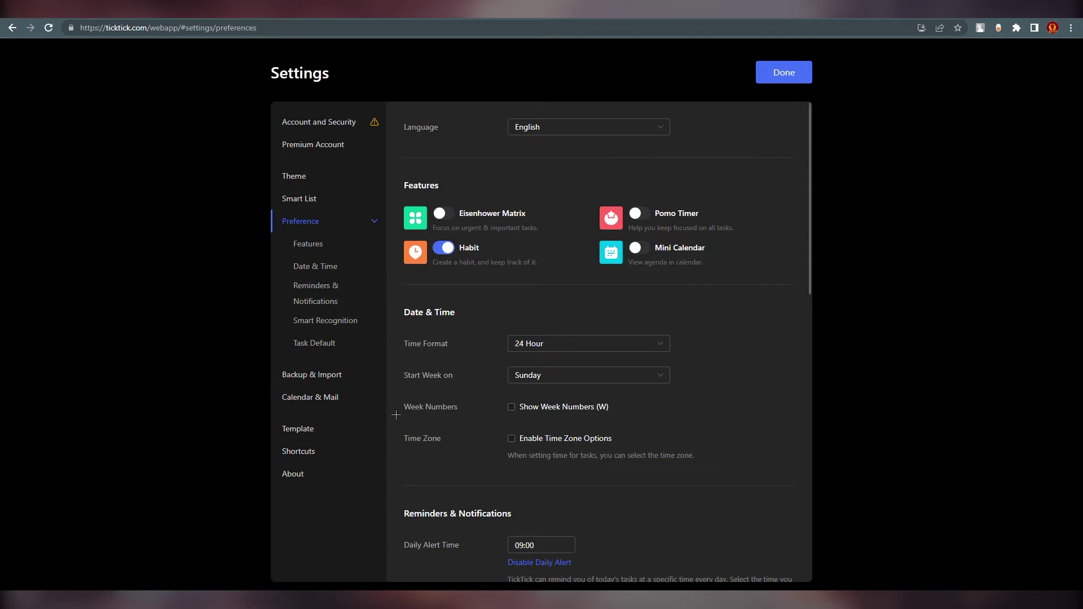
left_click(350, 380)
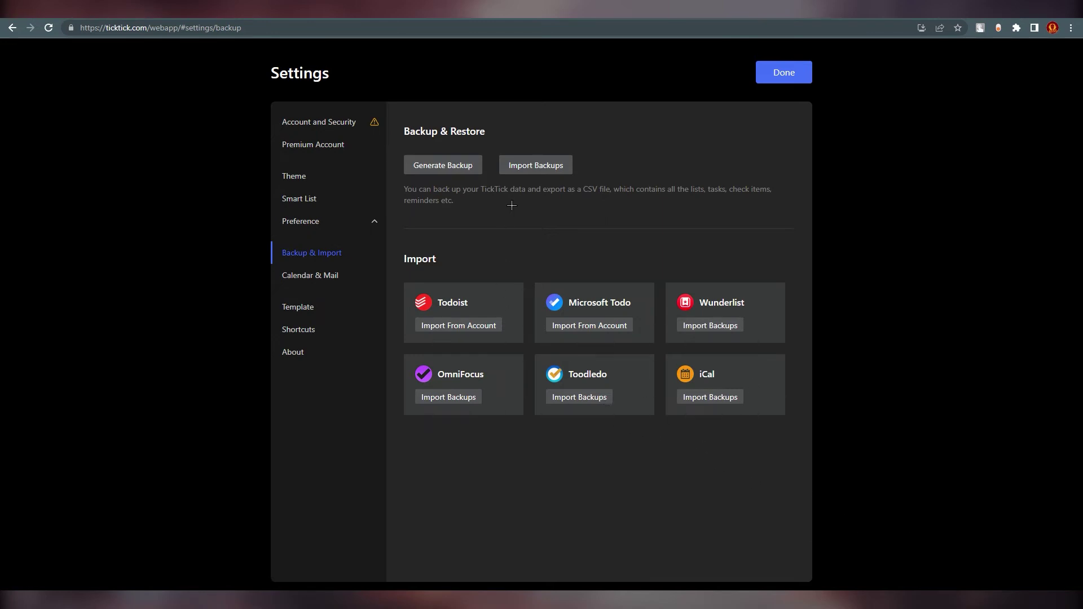
left_click(785, 71)
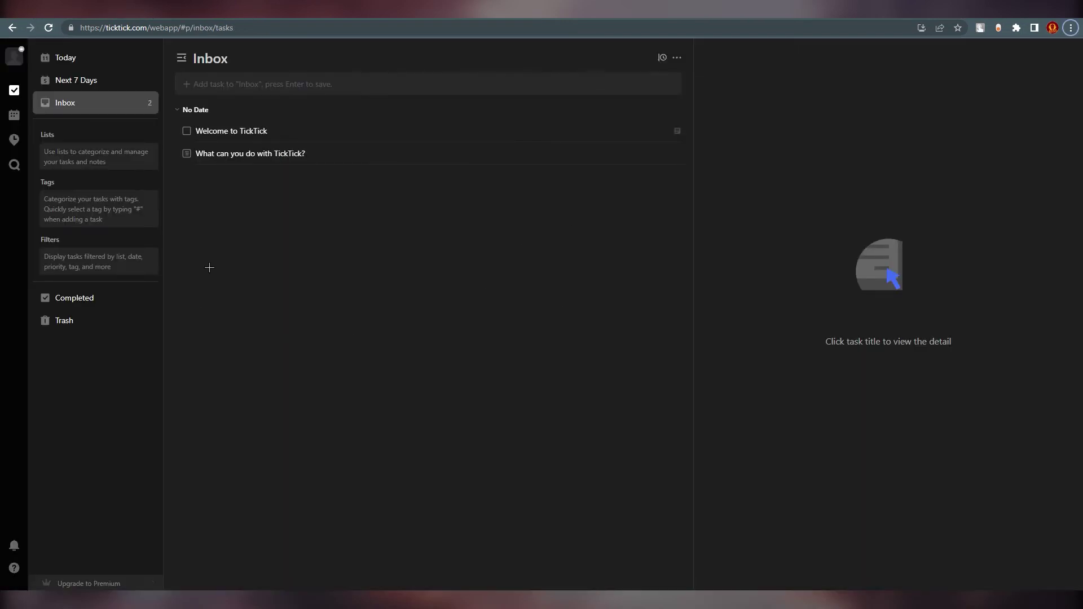
- Start a new list named Happy hour with the 😃 emoji as its icon
left_click(67, 136)
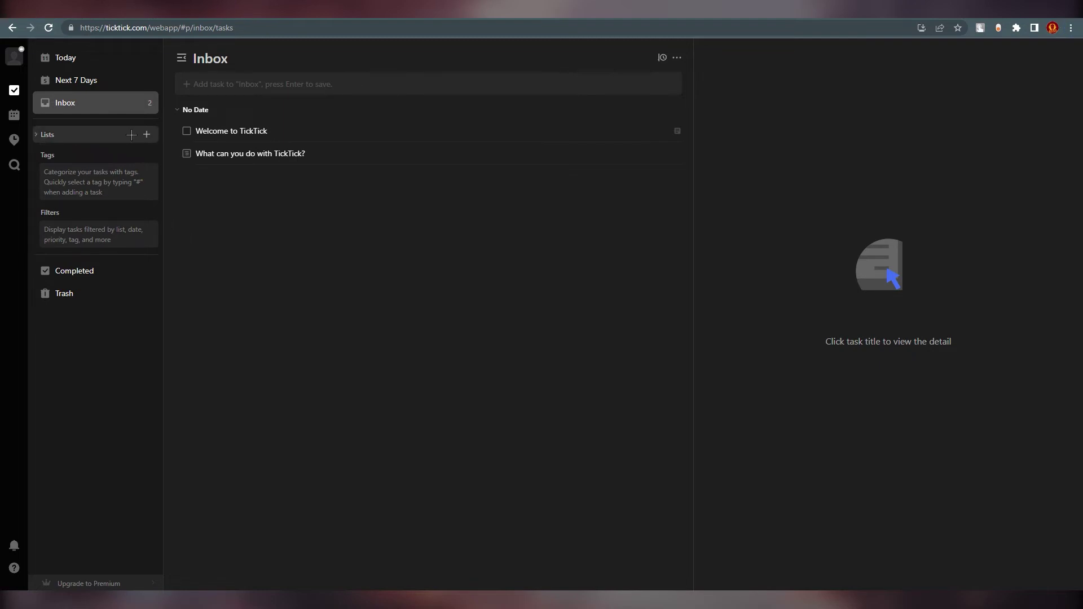
left_click(110, 136)
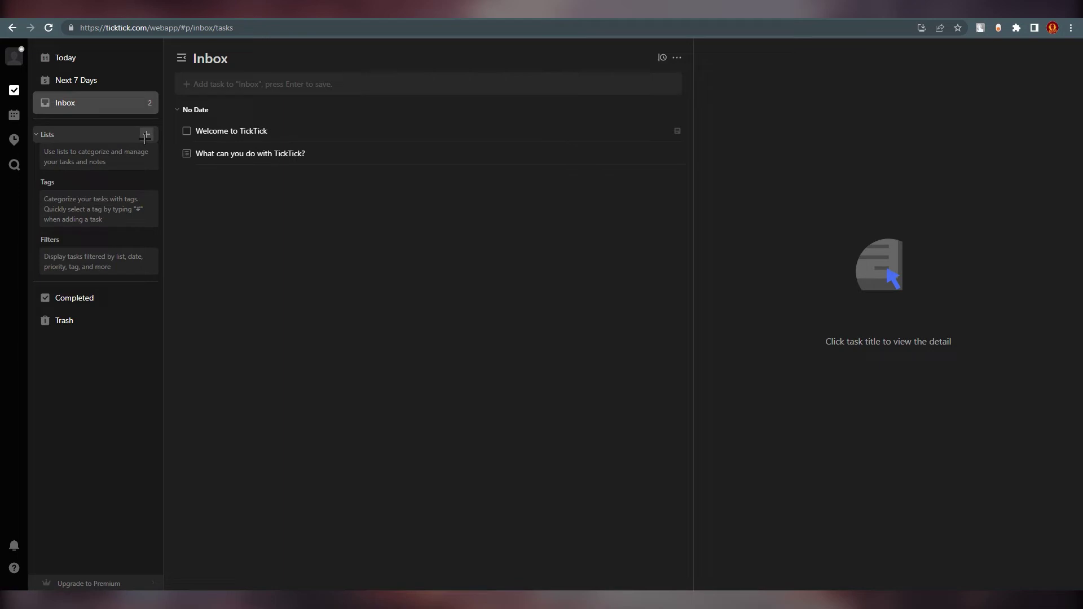
left_click(145, 136)
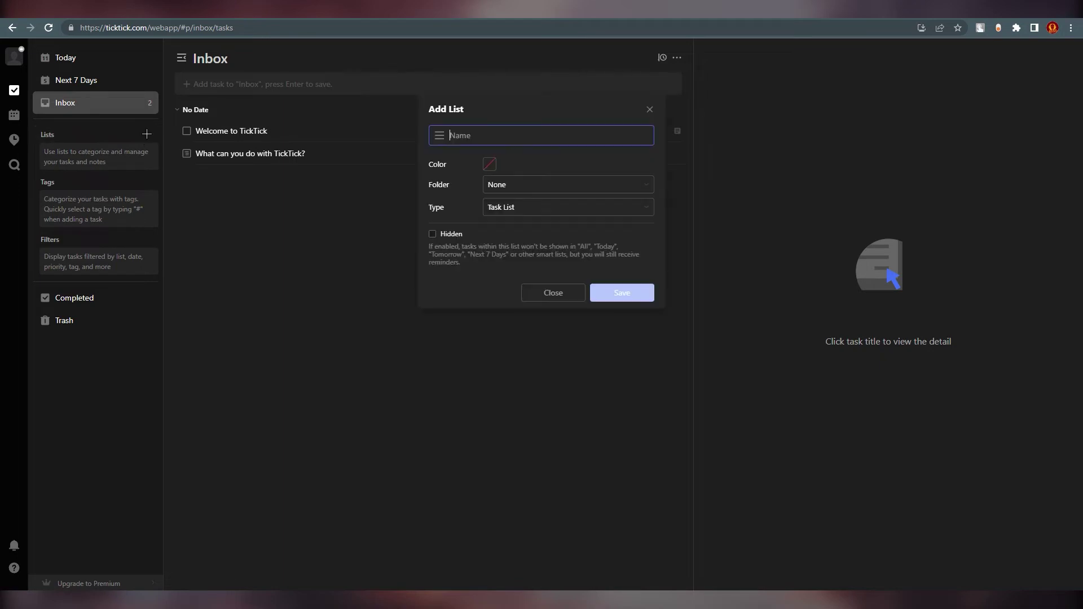
left_click(439, 135)
scroll(497, 271, "down", 3)
scroll(497, 271, "up", 3)
left_click(469, 227)
left_click(482, 141)
type("Happ")
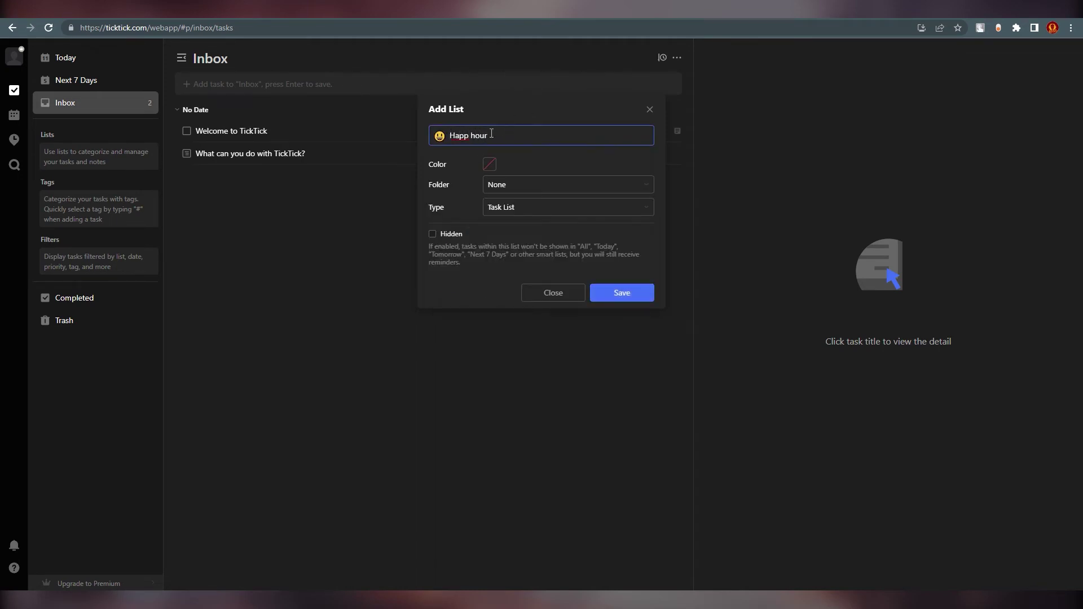
type("y")
- Make the list yellow and place it in a new folder named GOOD TIMES
left_click(489, 164)
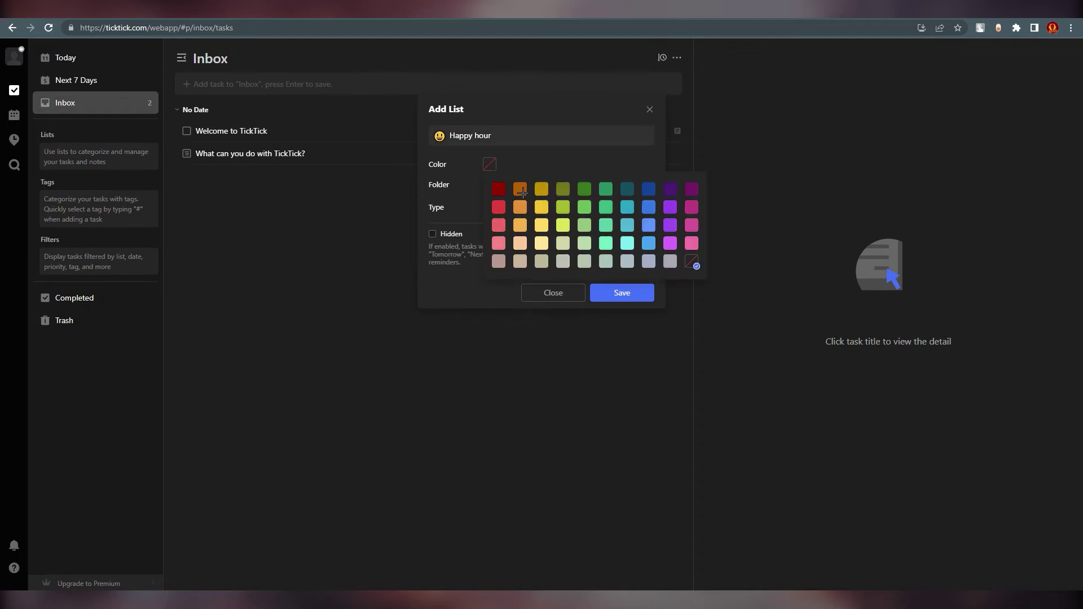
left_click(542, 207)
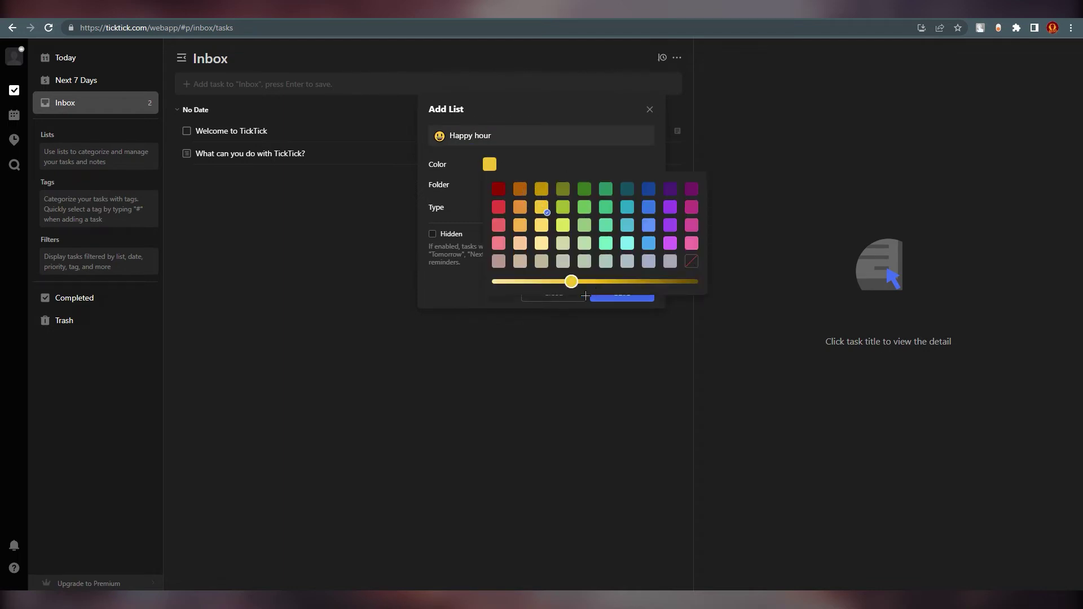
left_click(623, 298)
left_click(526, 181)
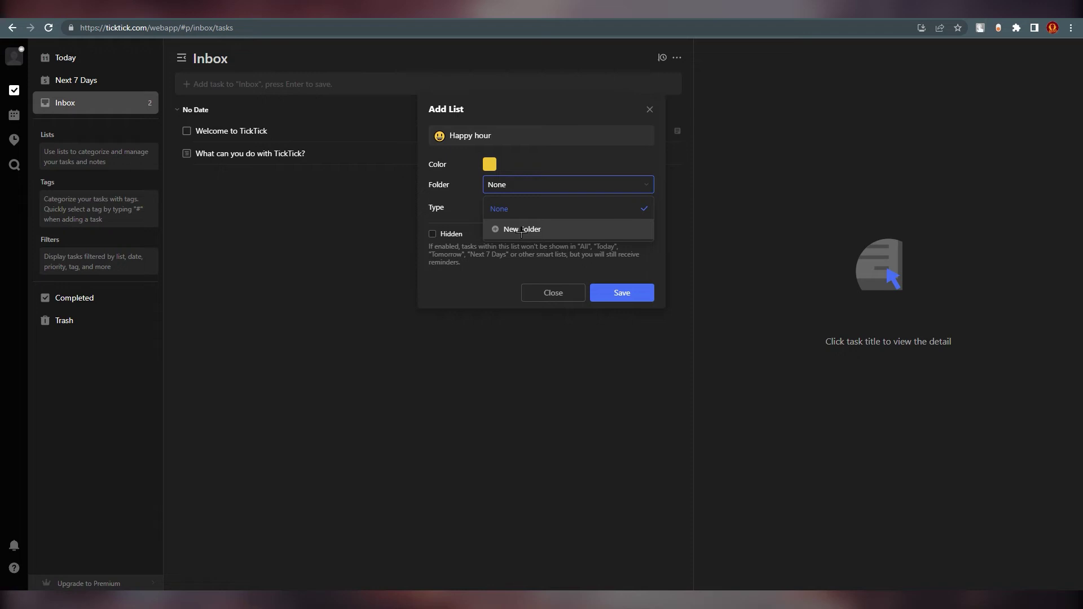
left_click(521, 230)
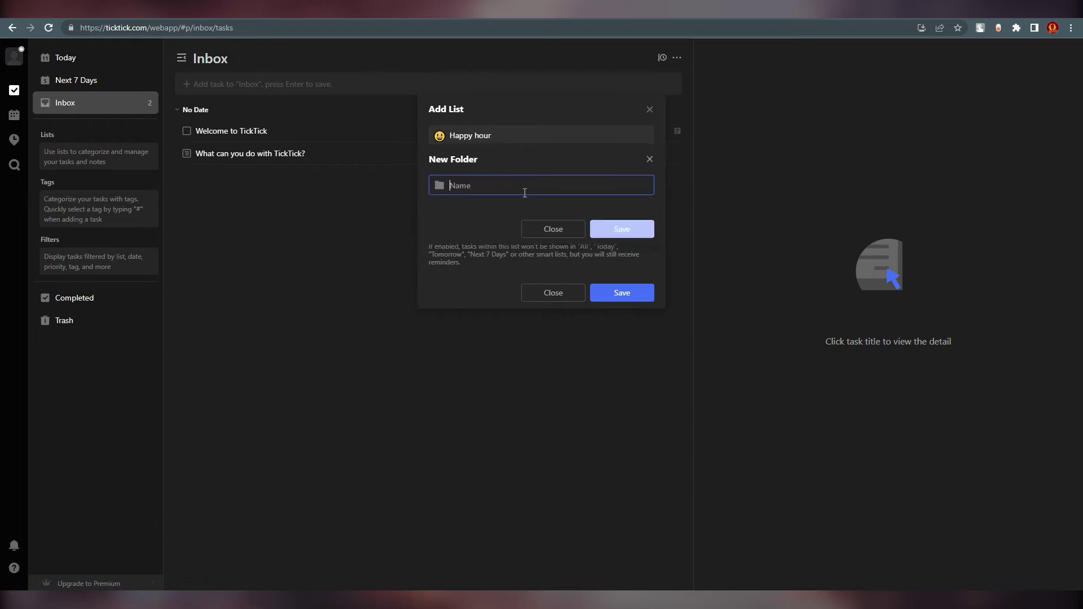
type("GOOD TIMES")
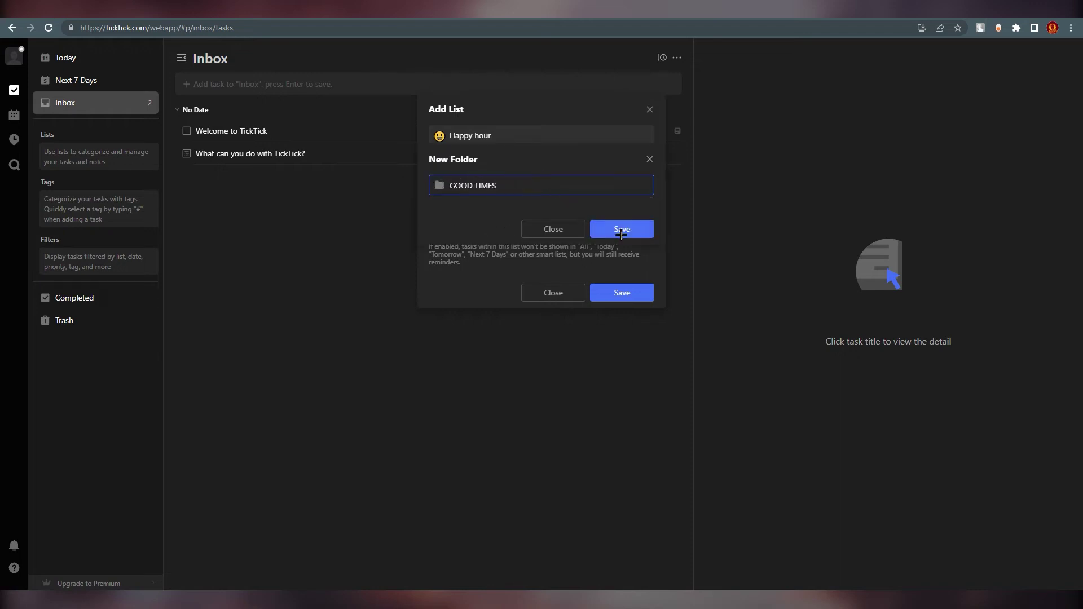
left_click(621, 233)
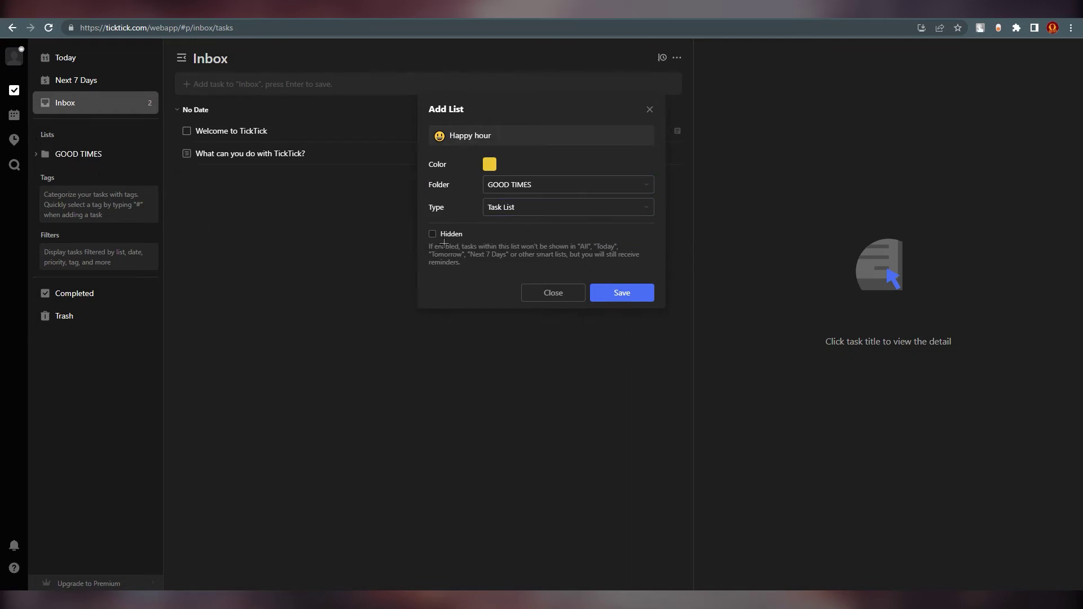
- Keep the type as Task List and save the Happy hour list
left_click(509, 208)
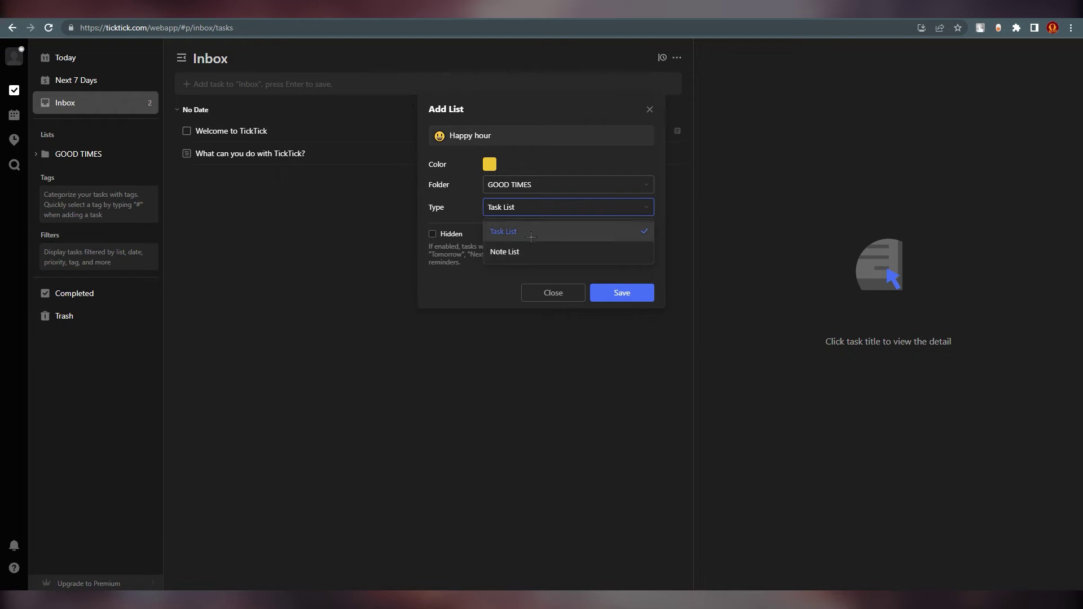
left_click(533, 232)
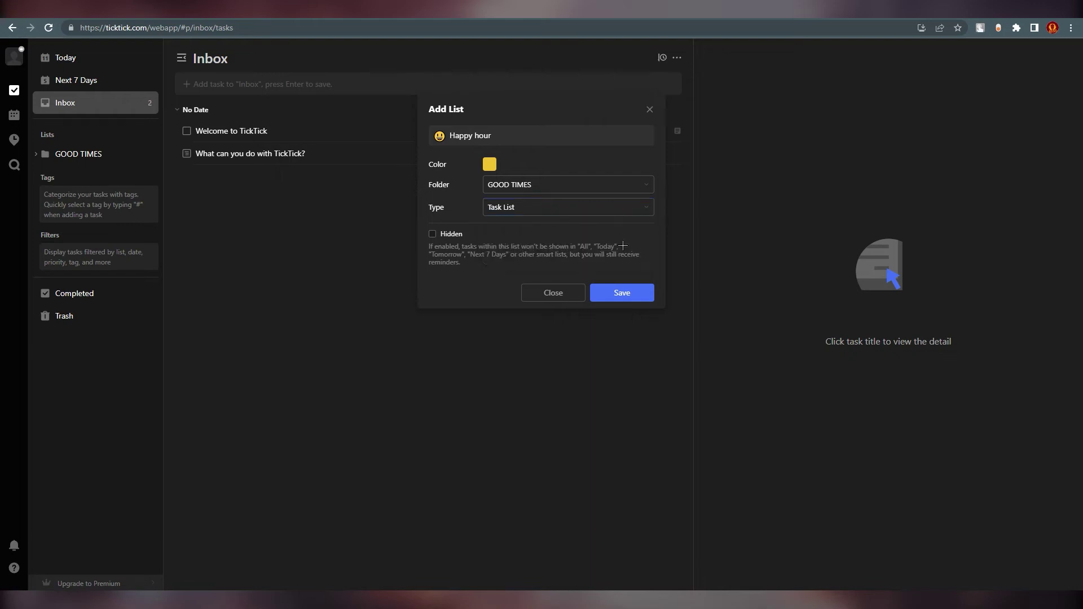
left_click(619, 294)
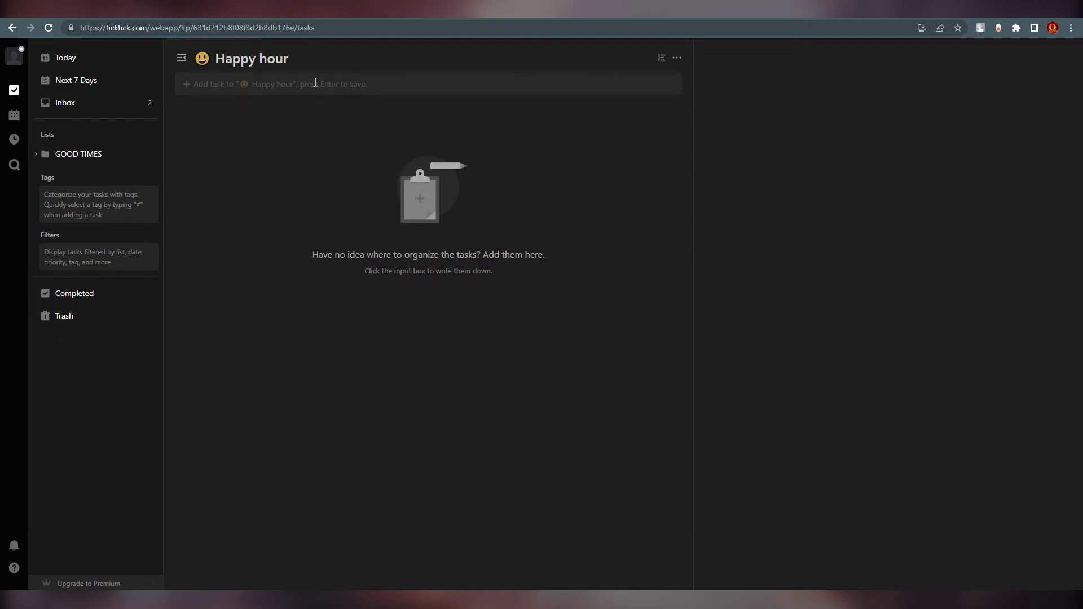
- Add the task GOOD TO SHOPPING to Happy hour, leaving it unchecked after toggling
left_click(265, 85)
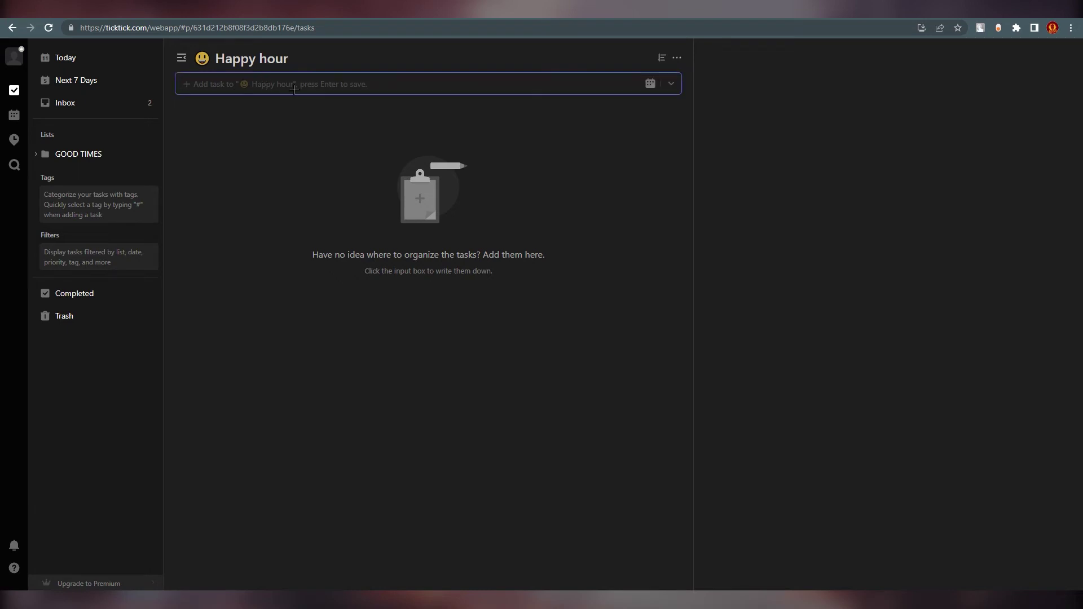
type("GOOD TO SHOPP")
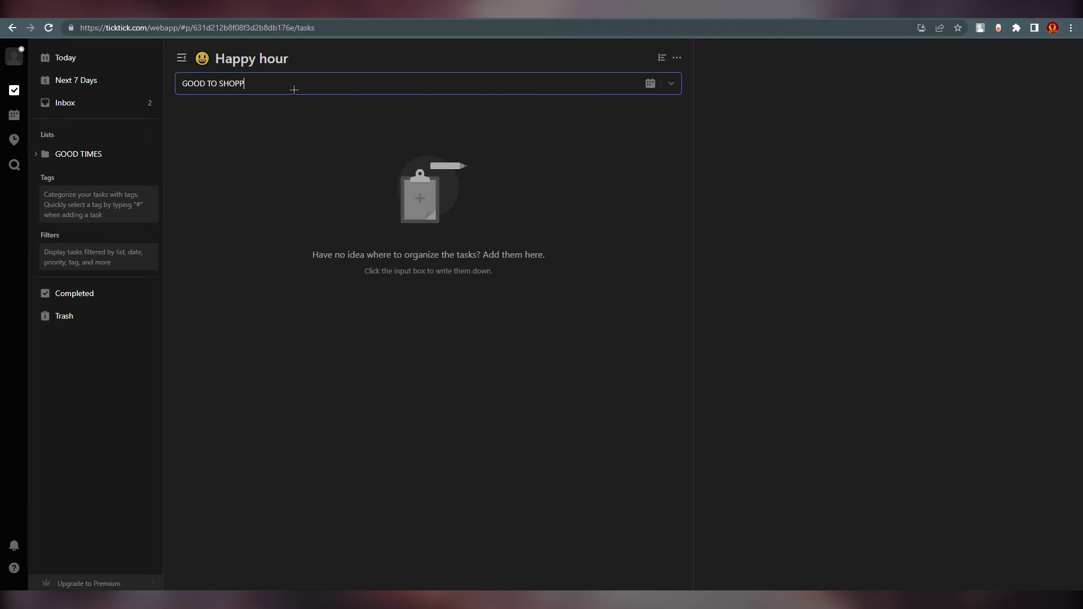
type("ING")
key("Return")
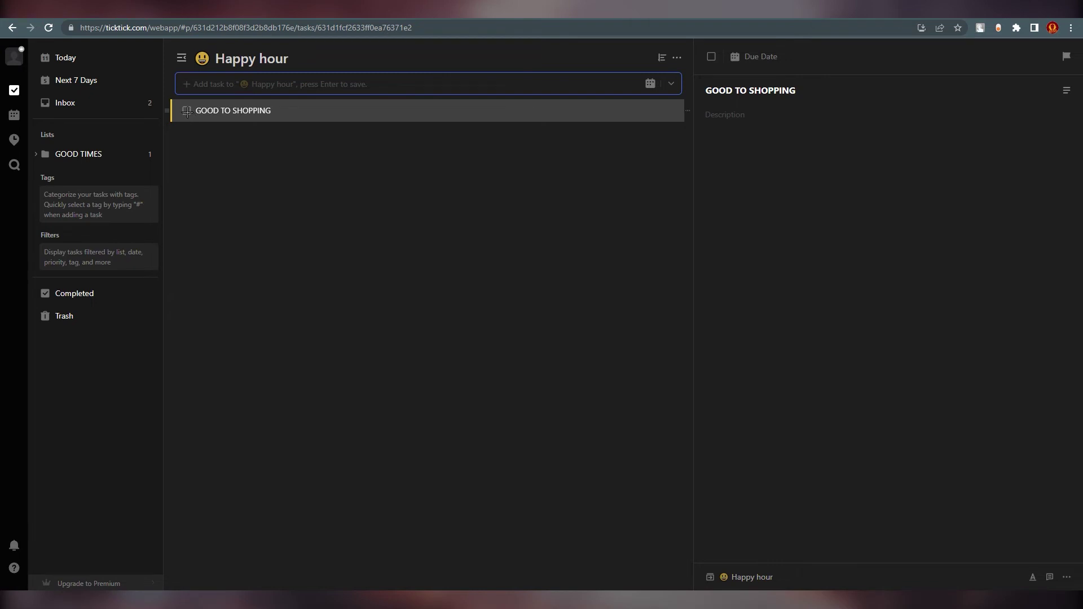
left_click(187, 111)
left_click(187, 130)
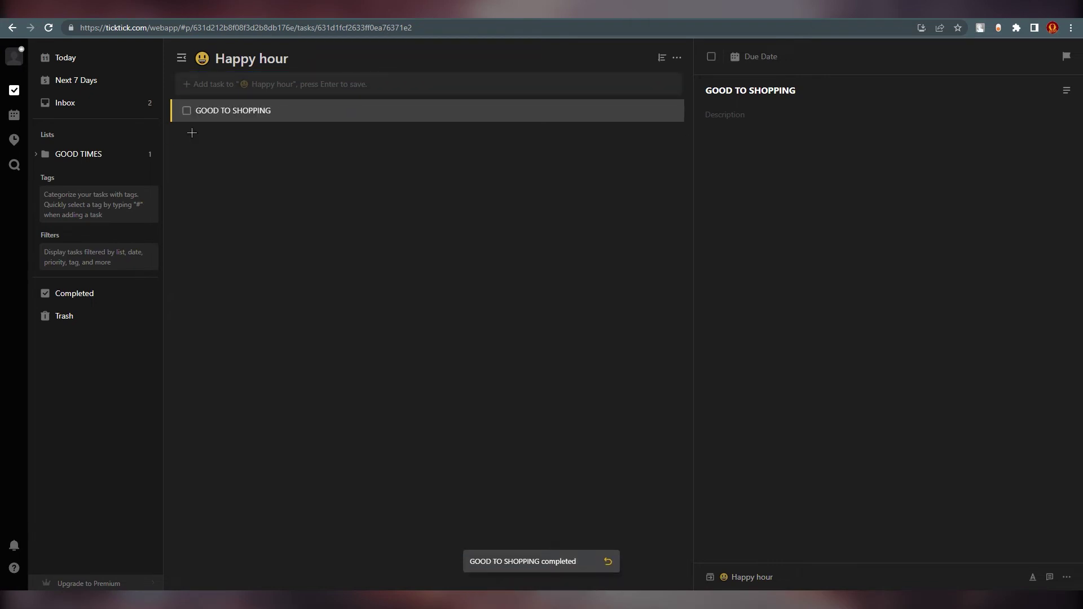
left_click(677, 57)
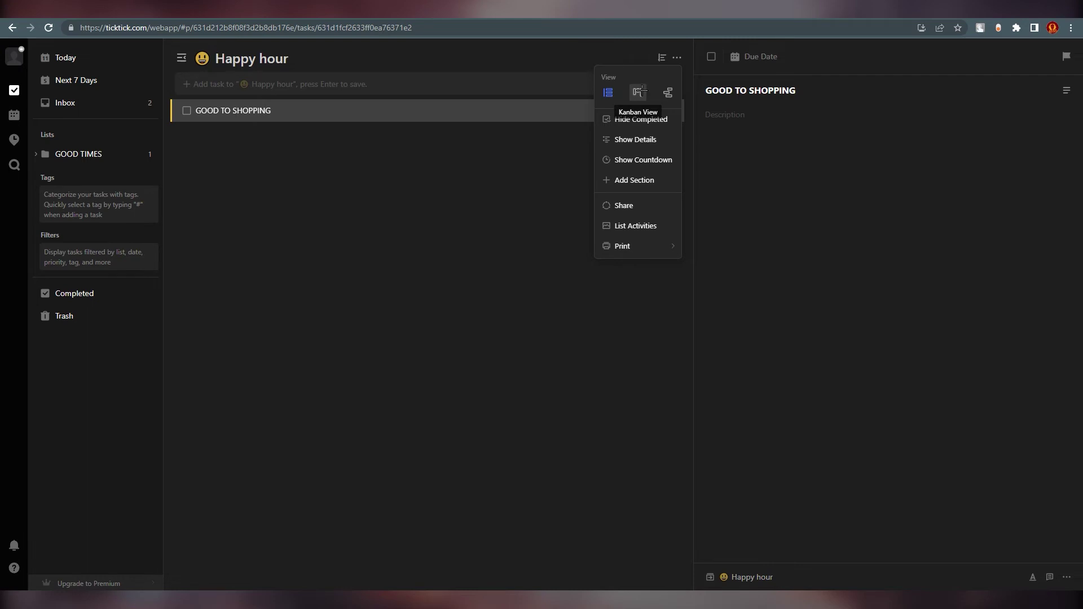
- Switch Happy hour to Kanban View and add an IN PROGRESS section
left_click(639, 92)
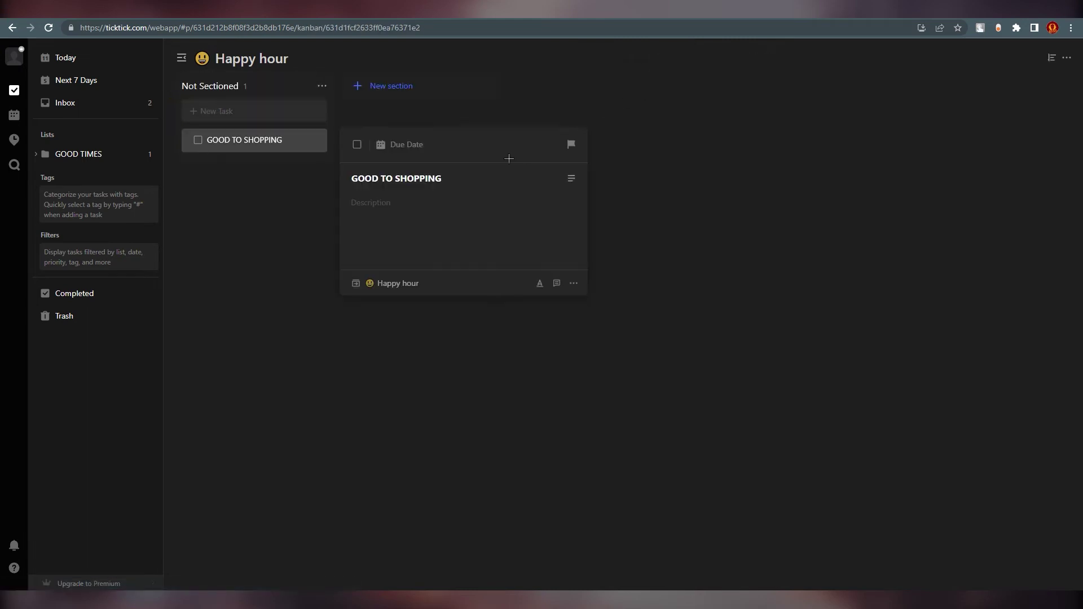
left_click_drag(247, 139, 282, 155)
left_click(385, 89)
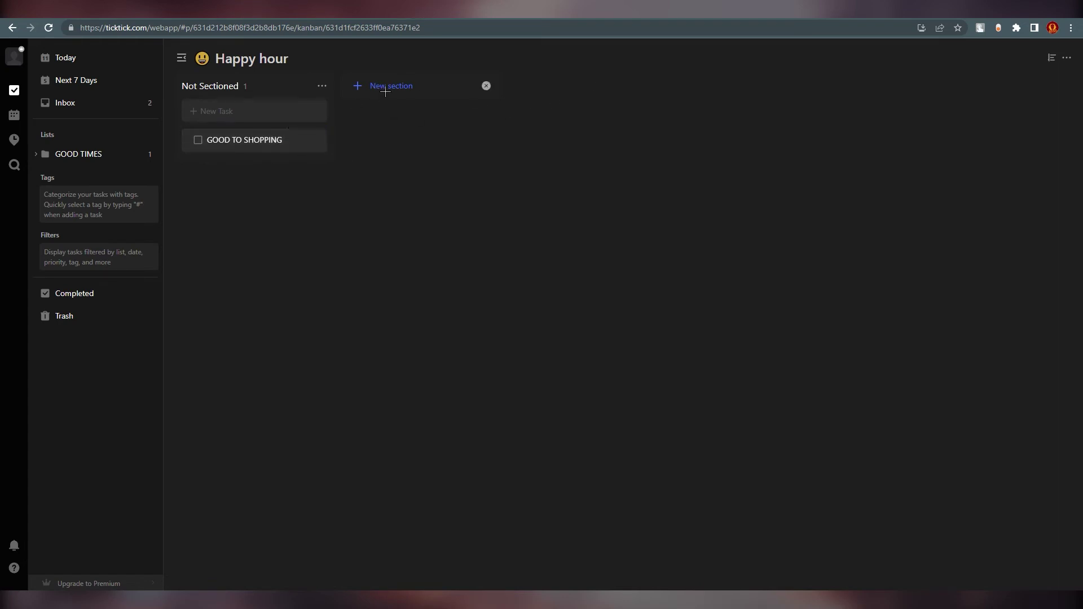
left_click(393, 89)
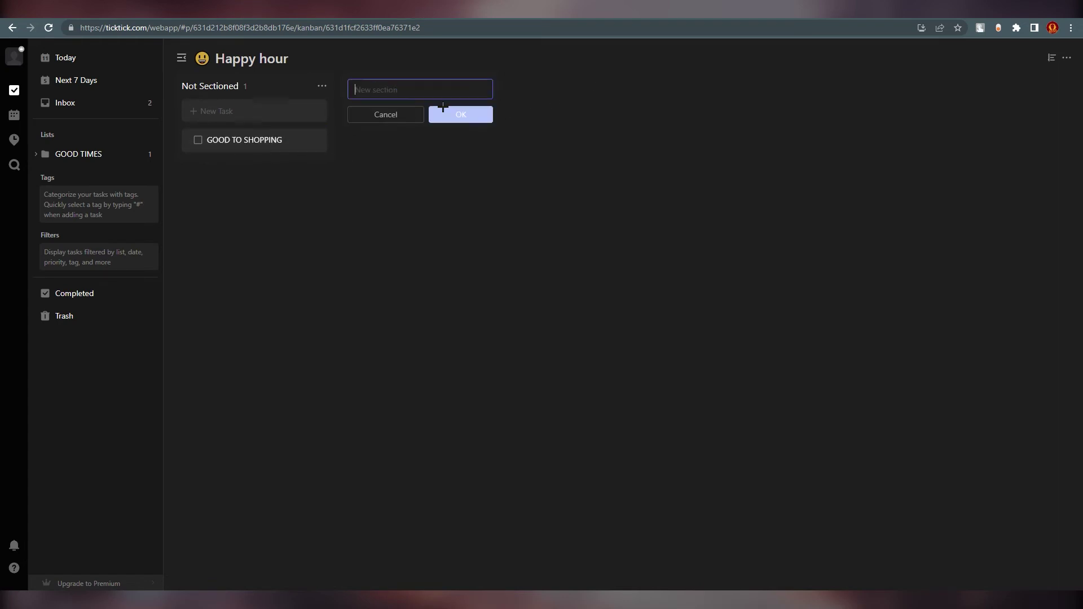
type("INN")
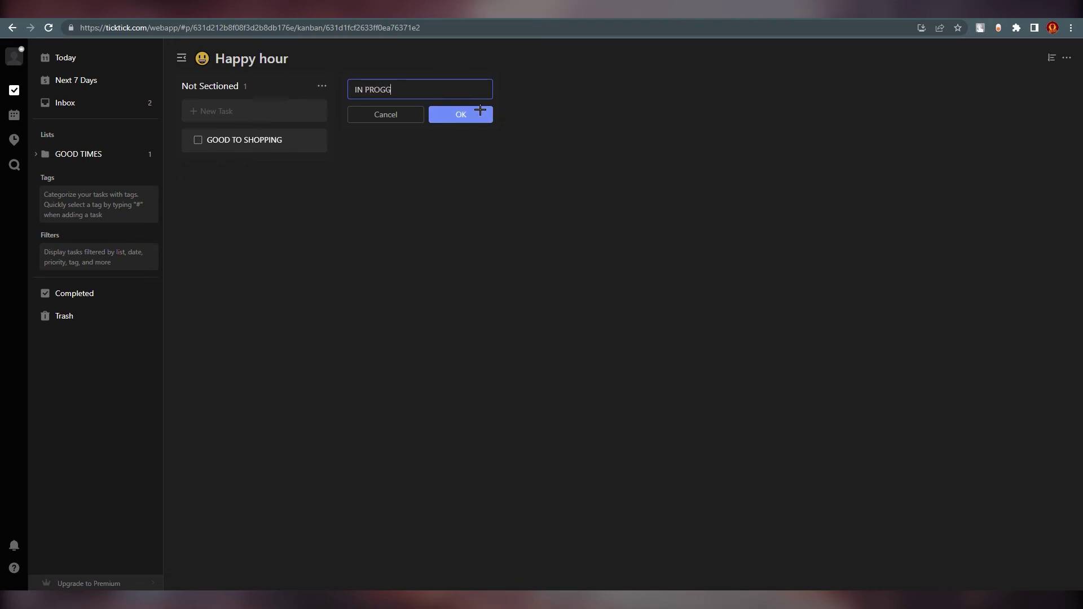
type("PROGRESS")
left_click(480, 110)
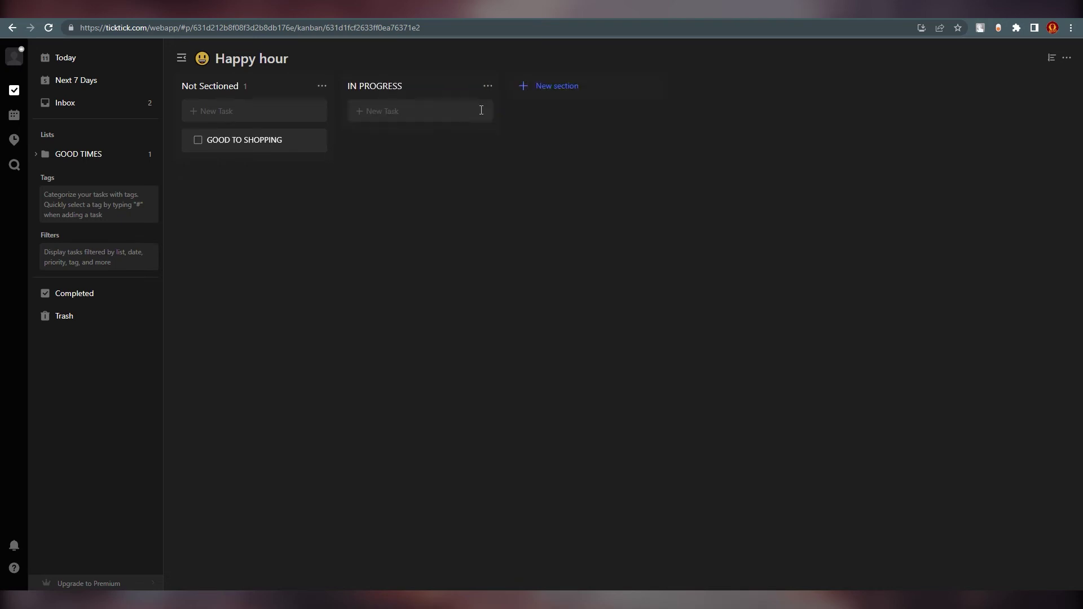
- Try dragging GOOD TO SHOPPING into IN PROGRESS, then preview Timeline view and sorting
left_click_drag(242, 140, 266, 118)
left_click(1066, 57)
left_click(1054, 91)
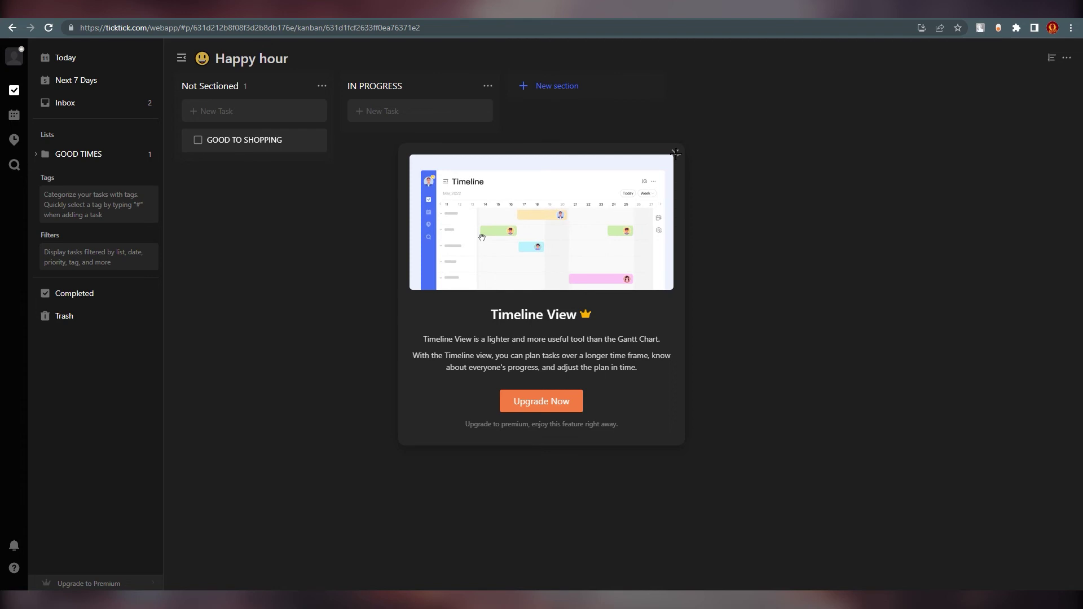
left_click(1051, 58)
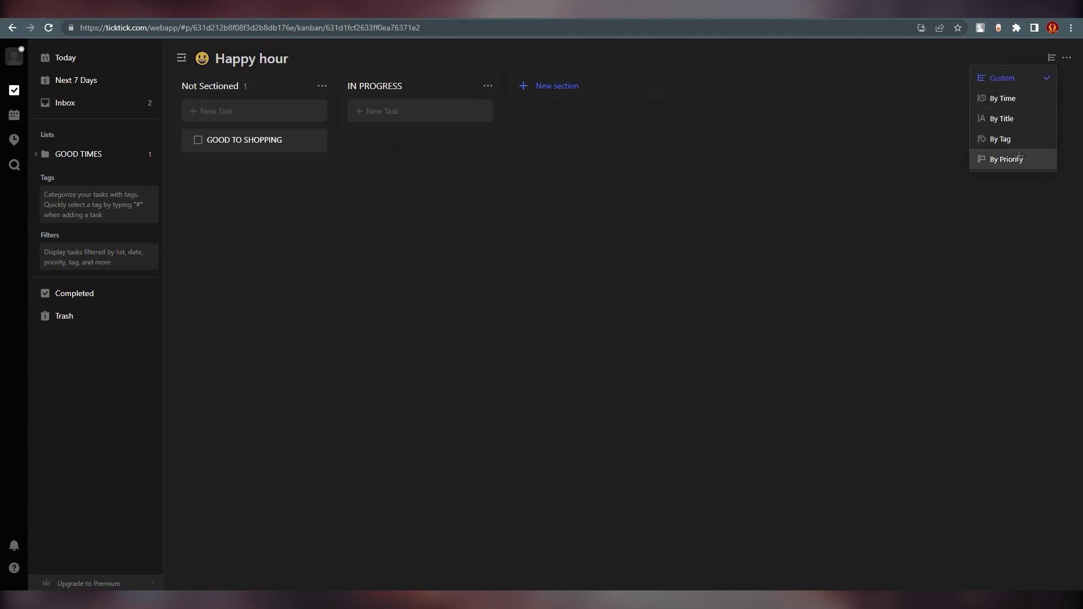
- Return Happy hour to List View and glance at the Print option in the list menu
left_click(1067, 57)
left_click(999, 94)
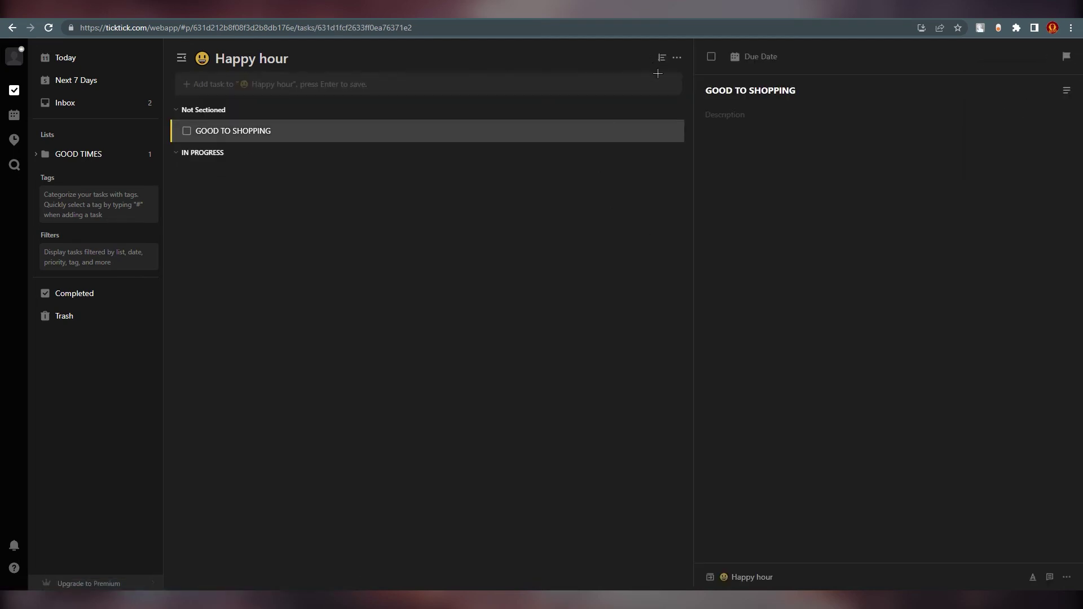
left_click(677, 58)
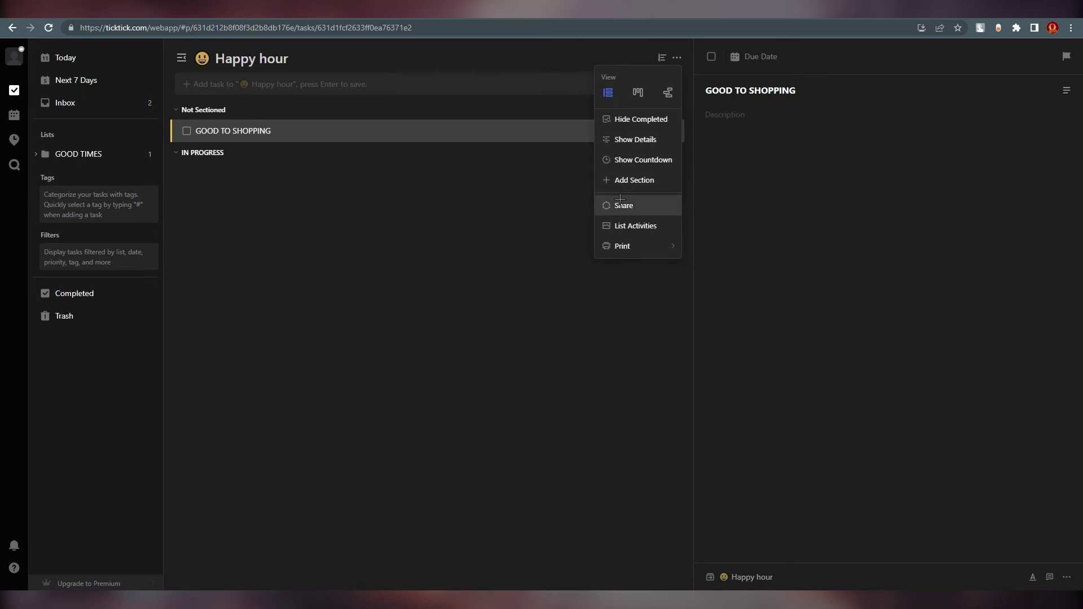
mouse_move(625, 248)
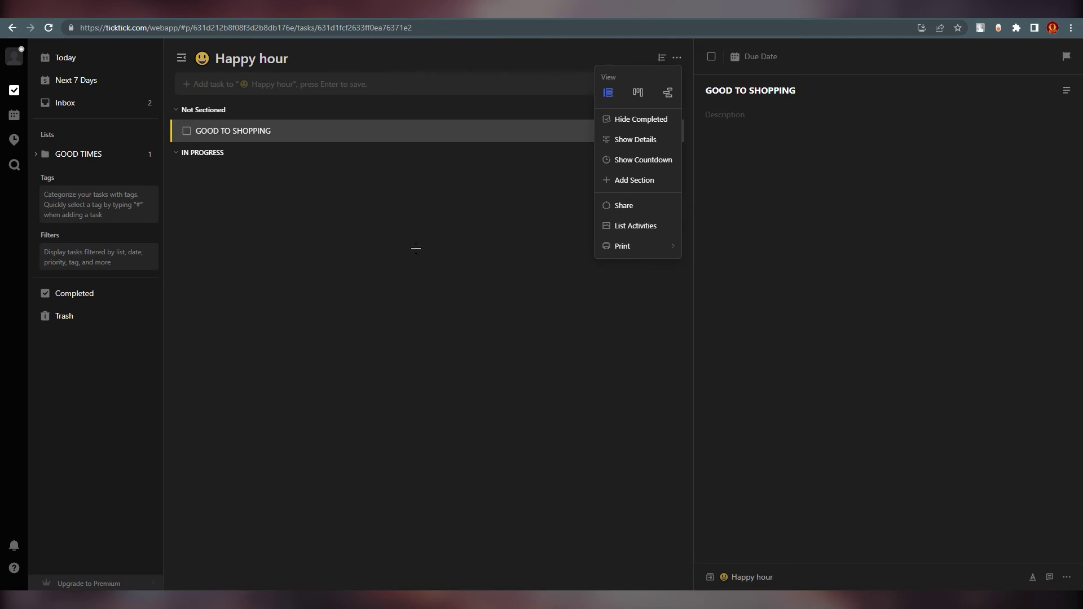
left_click(677, 251)
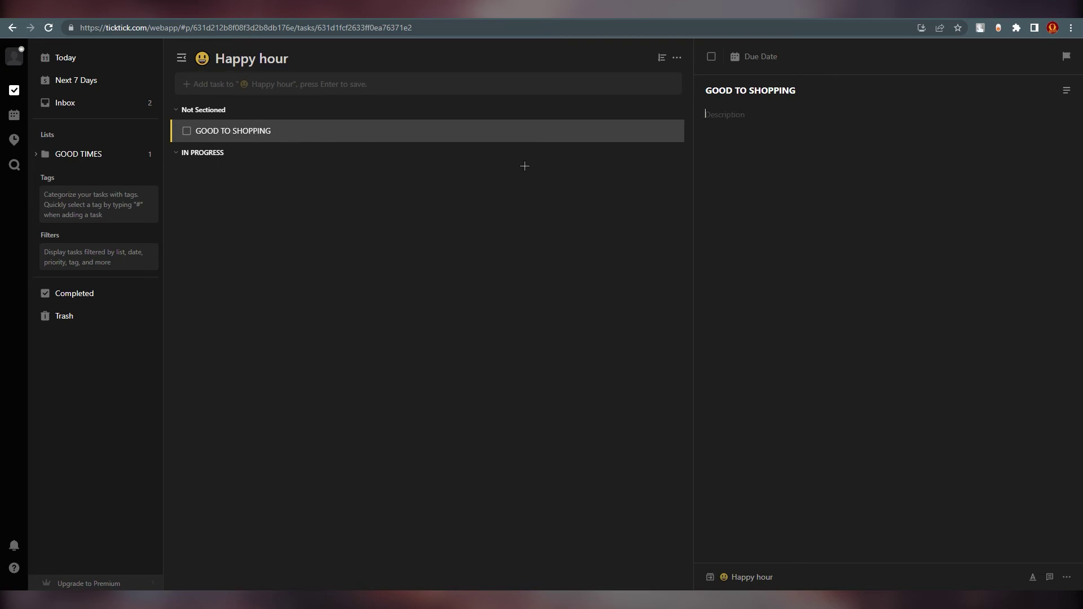
left_click(728, 120)
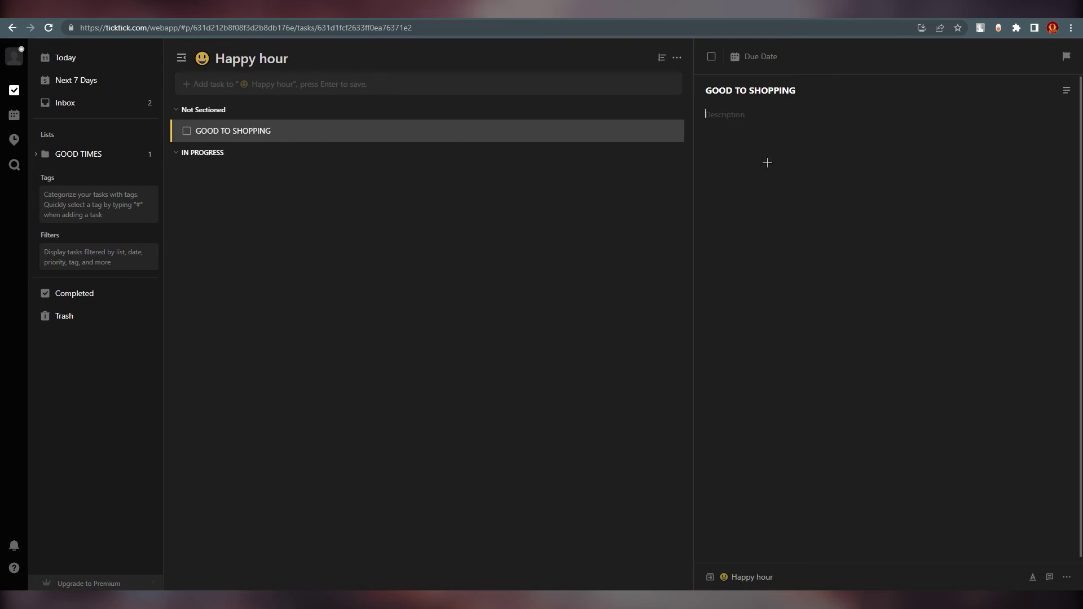
left_click(762, 56)
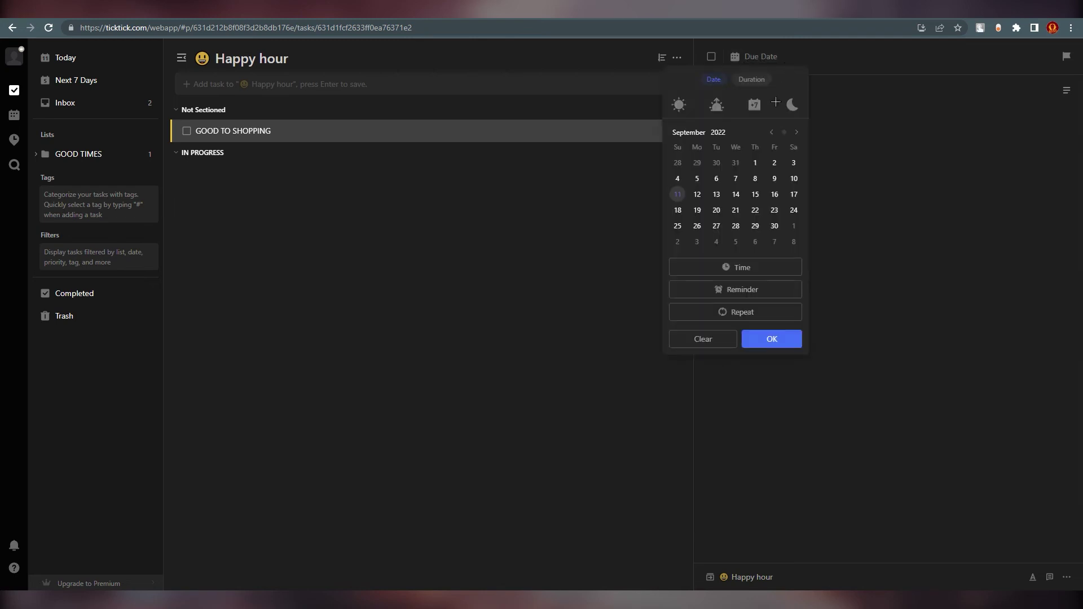
key("Escape")
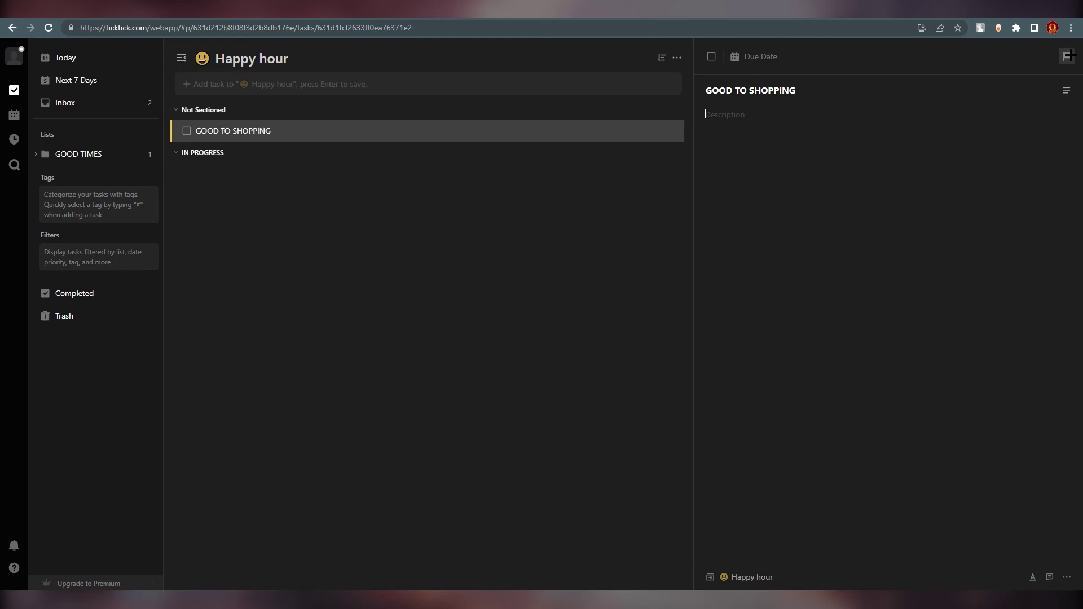
left_click(1066, 87)
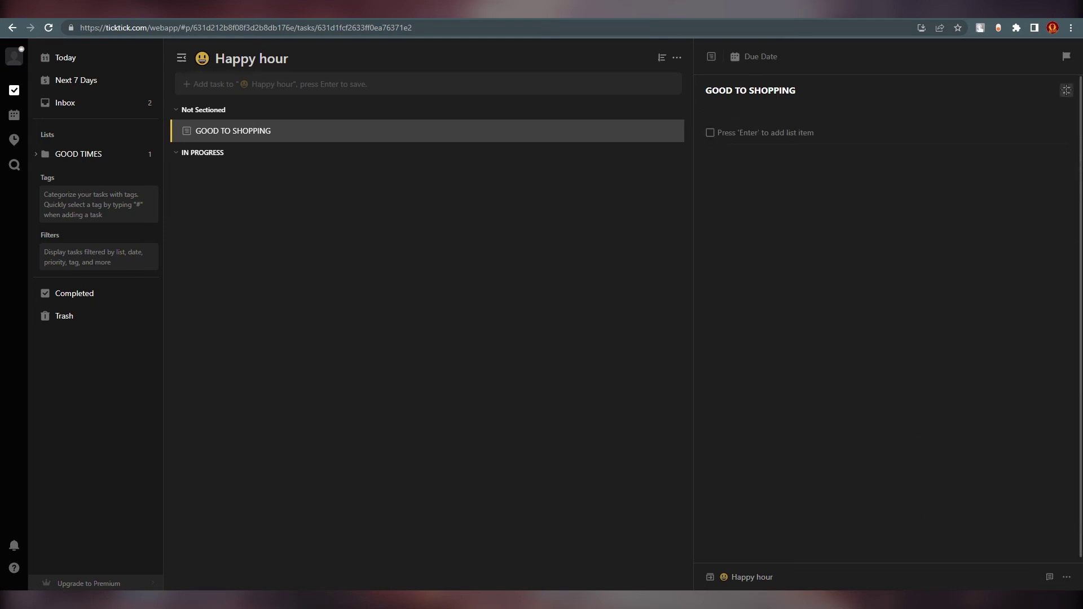
left_click(1066, 90)
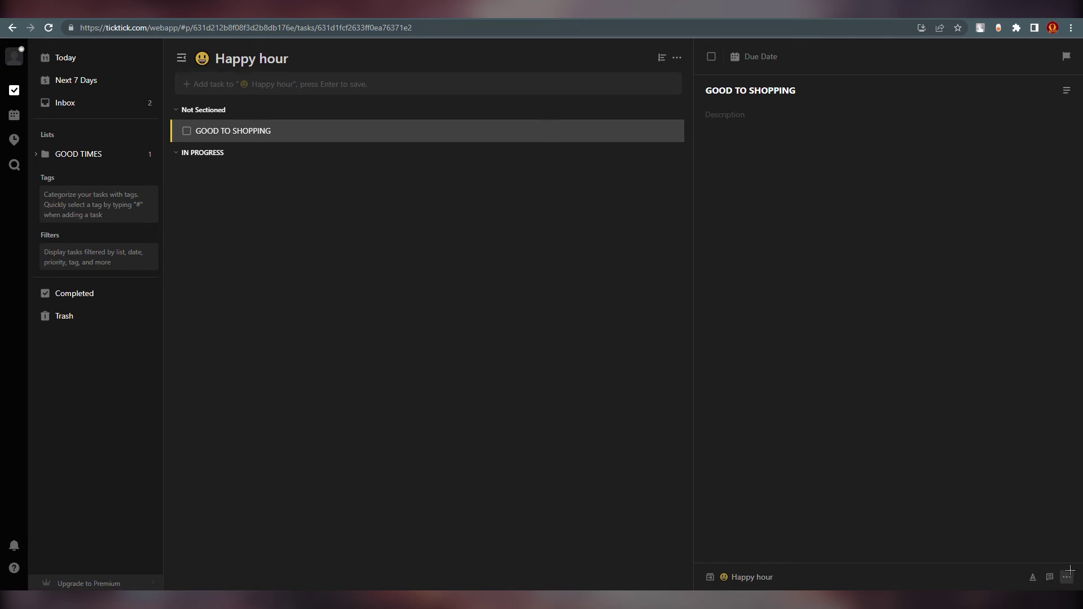
left_click(1067, 577)
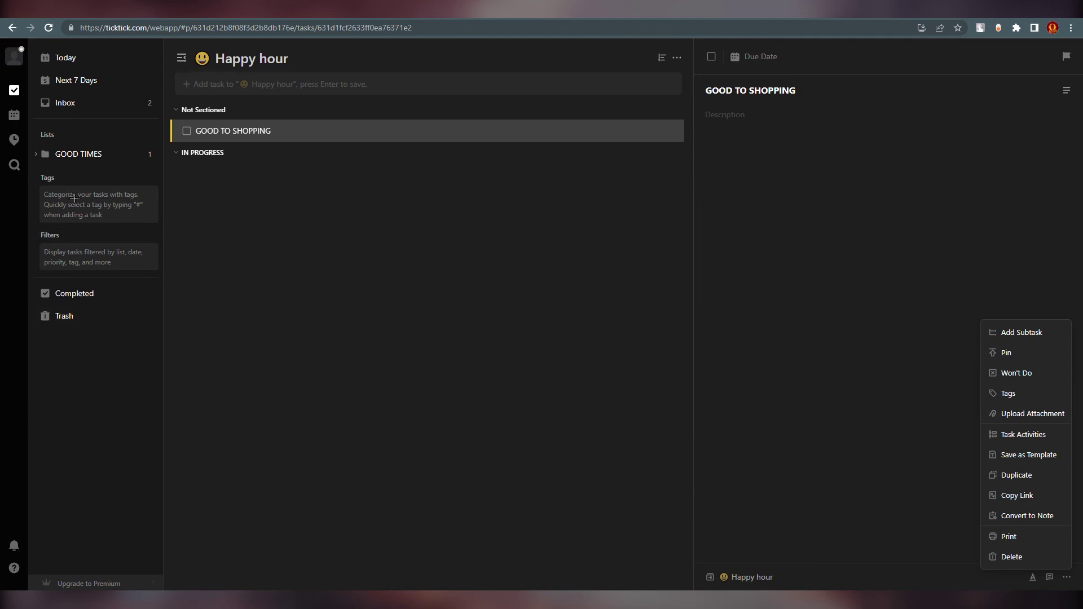
left_click(902, 384)
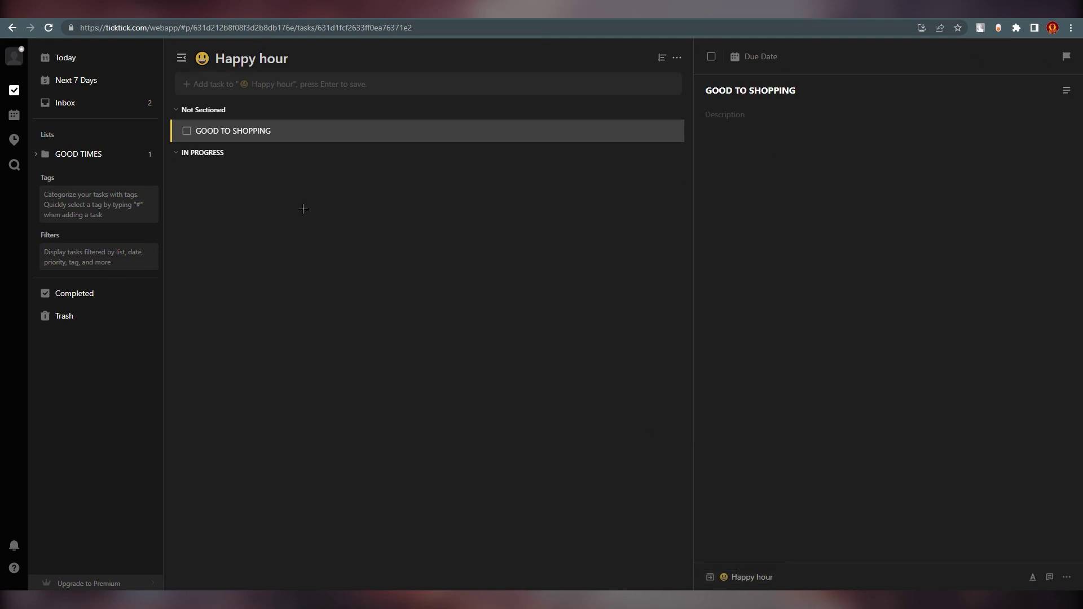
- Create a yellow SHOPPINGS tag with Parent Tag left as None
left_click(75, 178)
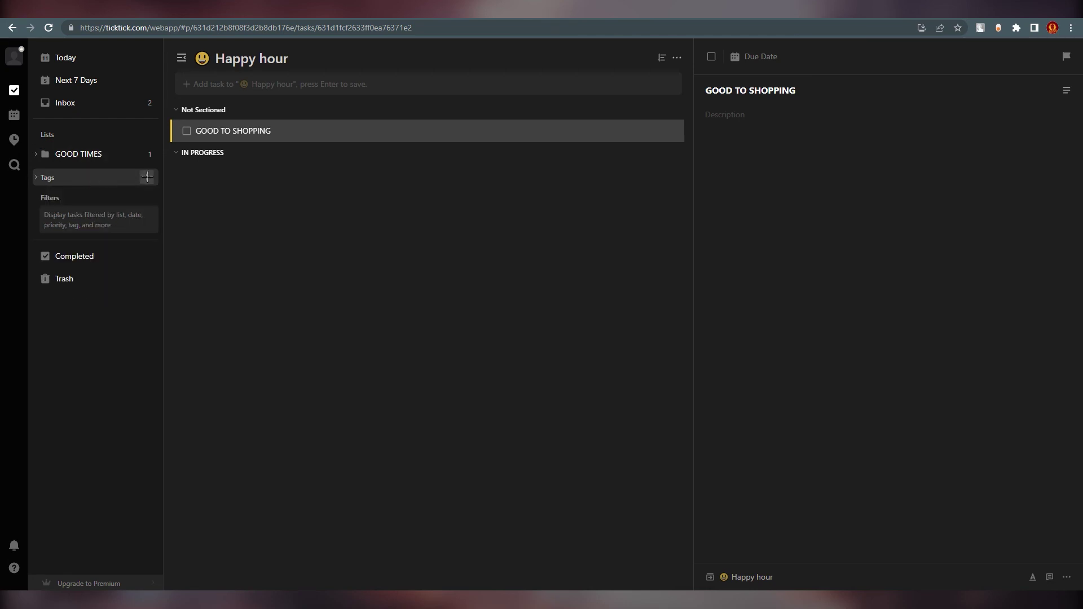
left_click(146, 178)
type("SHOPPINGS")
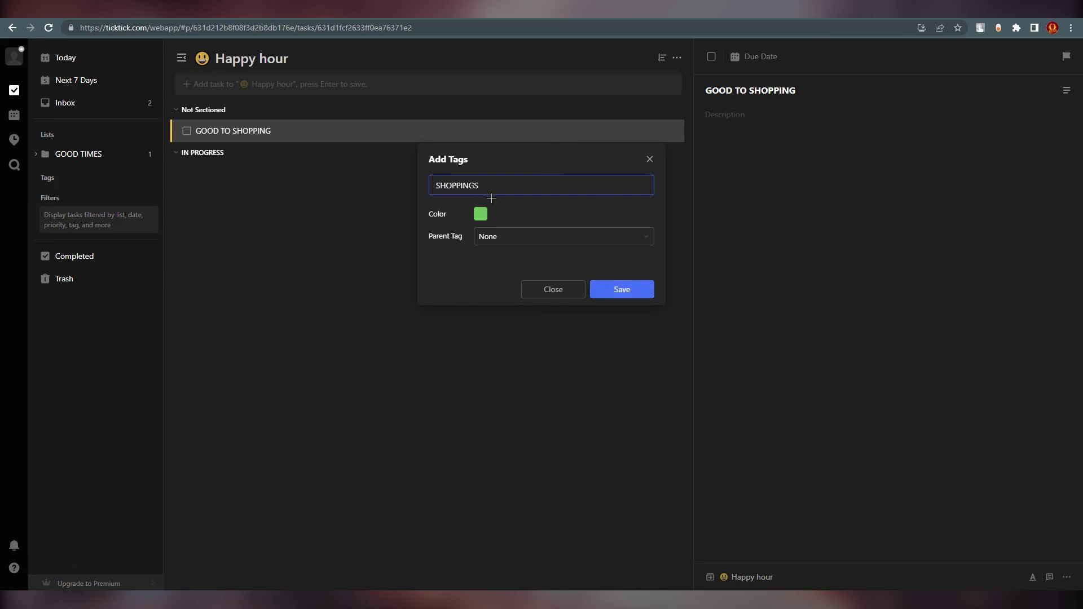
left_click(480, 214)
left_click(530, 257)
left_click(540, 237)
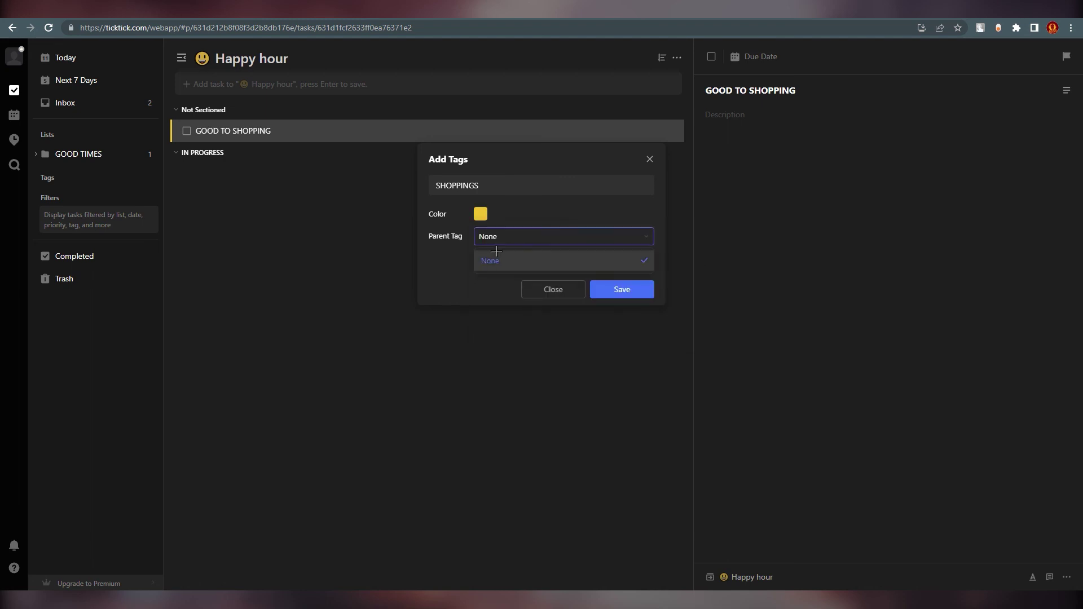
left_click(530, 235)
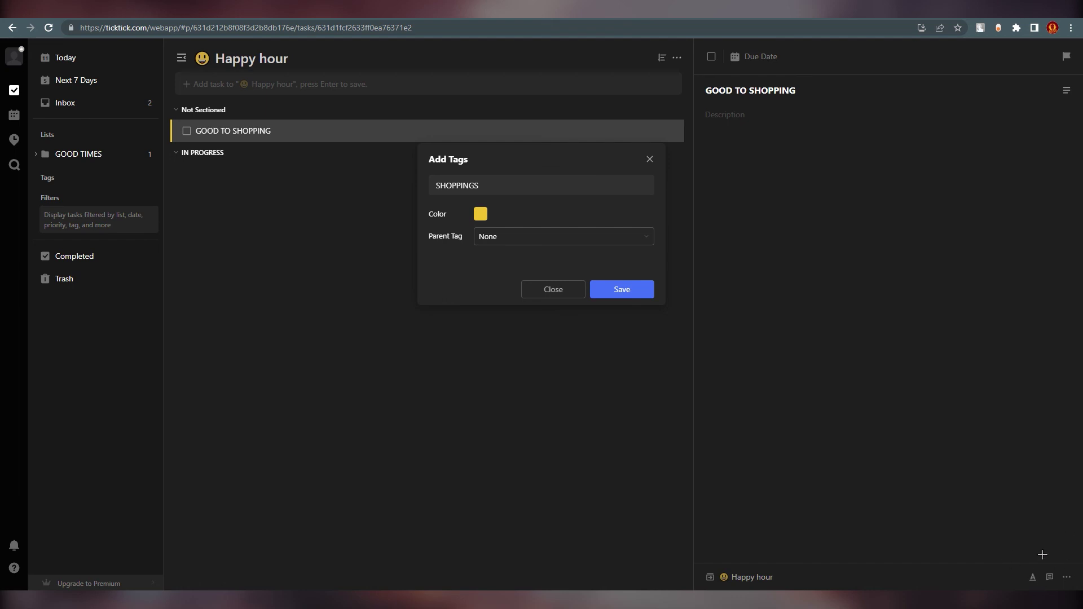
left_click(516, 237)
left_click(486, 261)
key("Return")
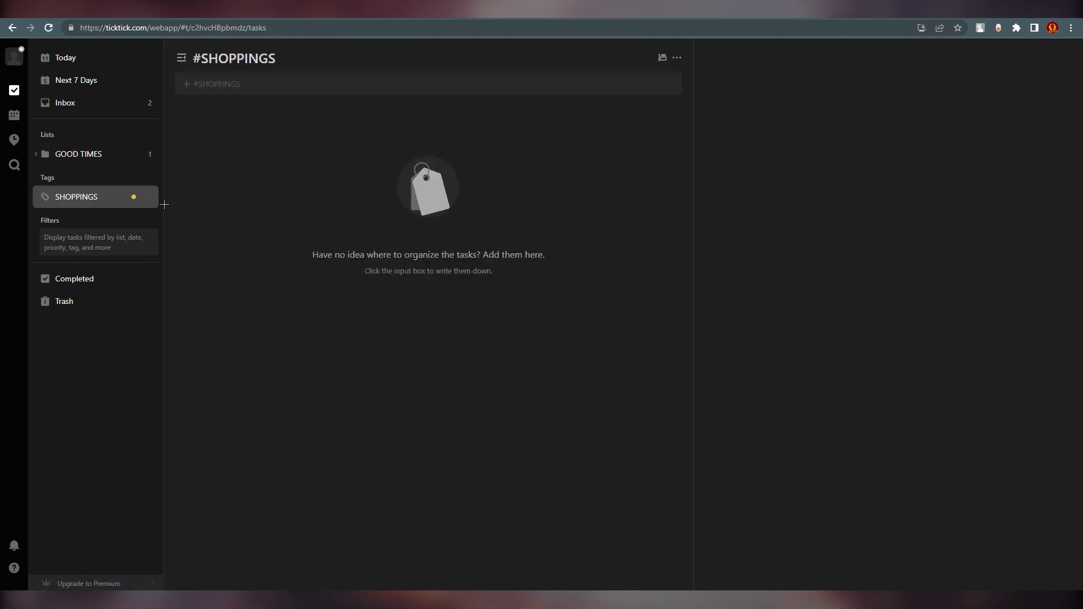
- Open GOOD TO SHOPPING in GOOD TIMES and assign it the SHOPPINGS tag
left_click(98, 160)
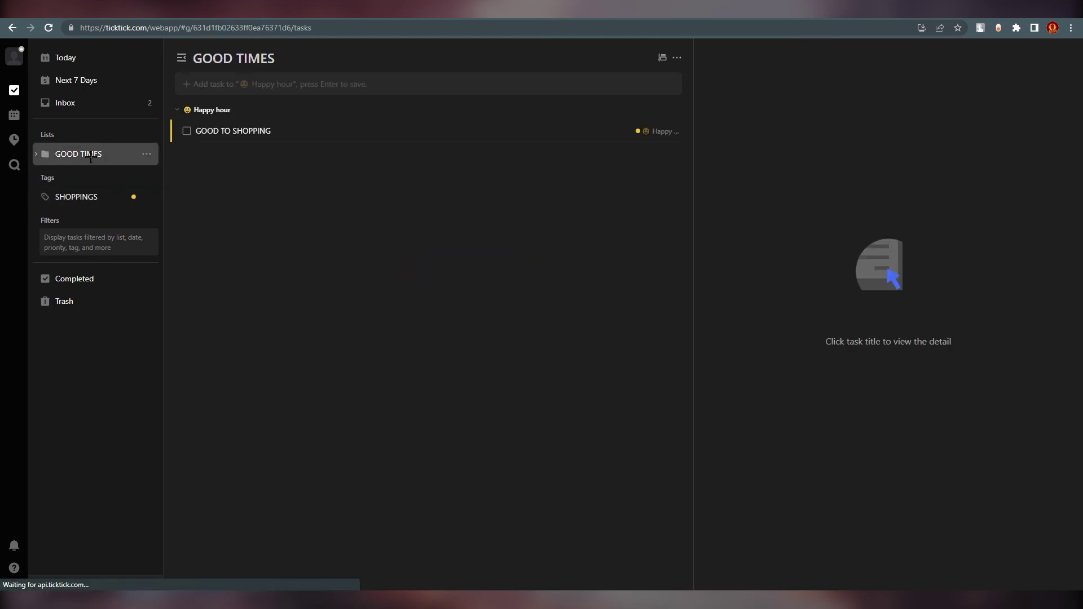
left_click(314, 131)
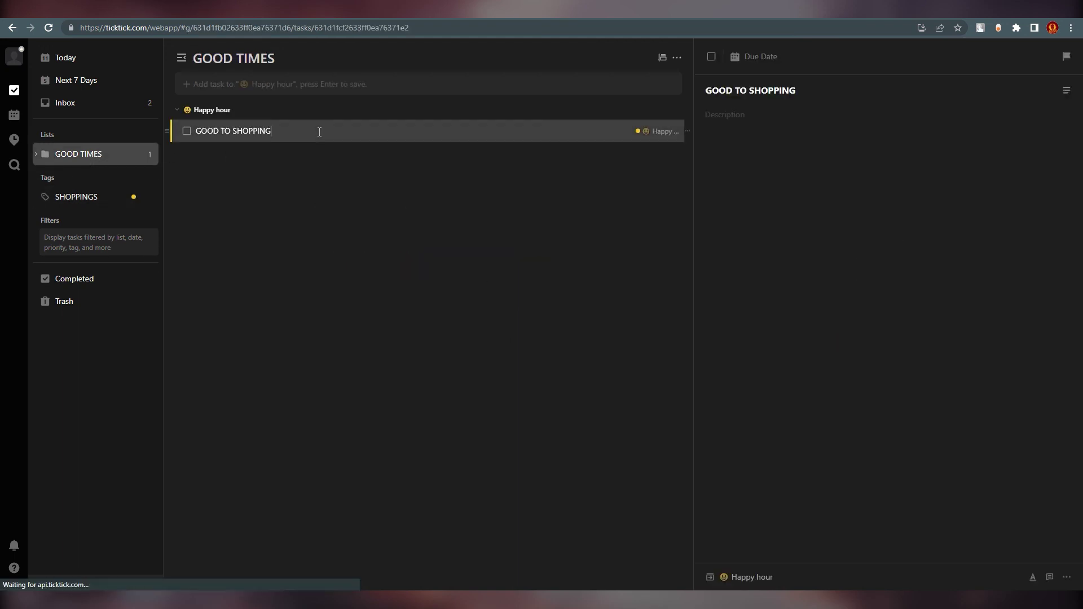
left_click(1072, 577)
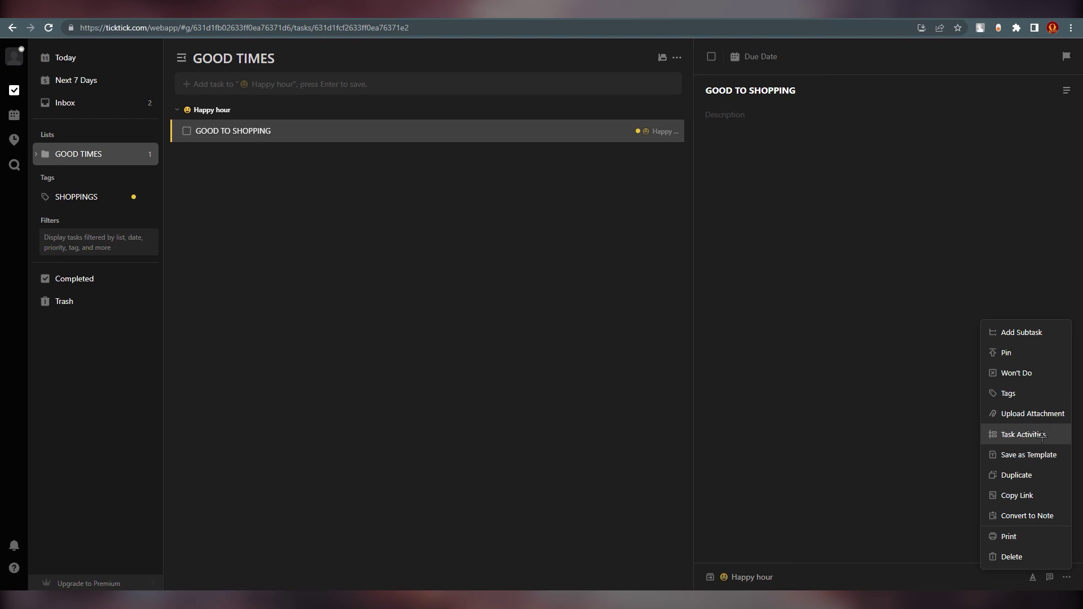
left_click(1003, 392)
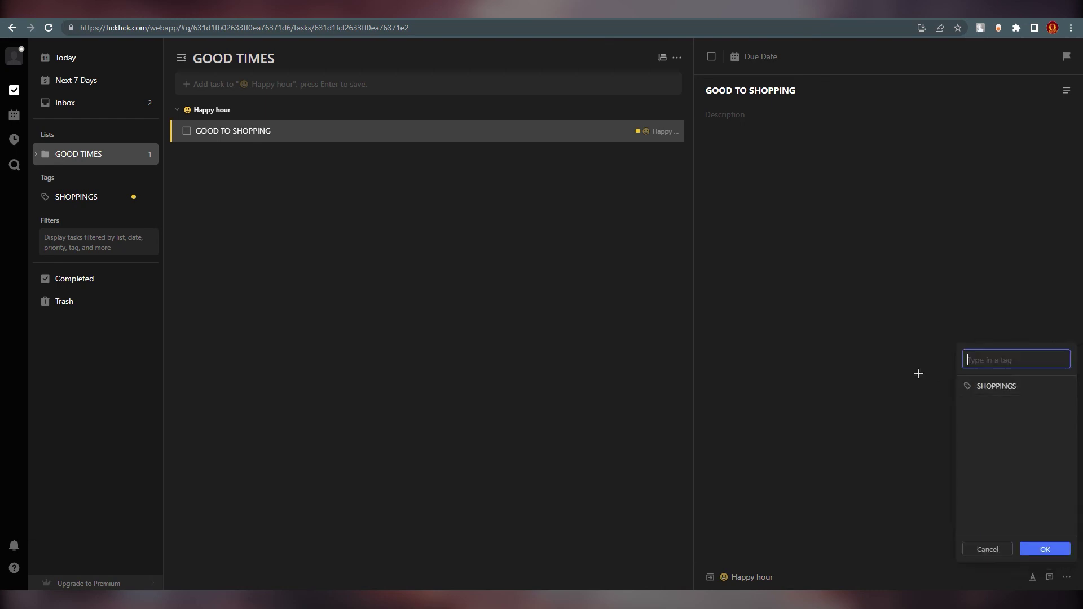
left_click(996, 390)
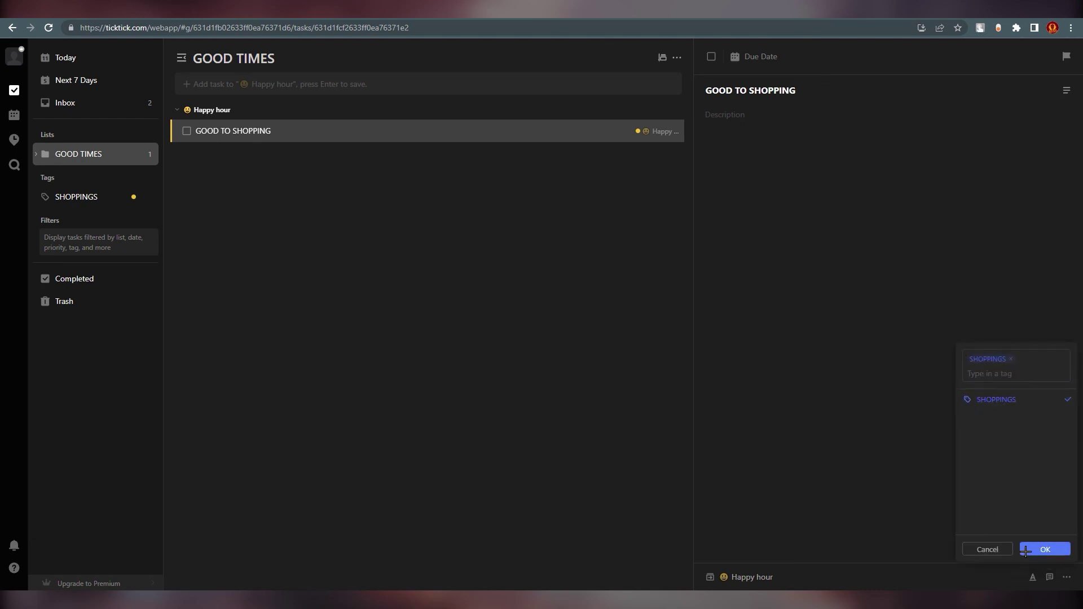
left_click(1045, 549)
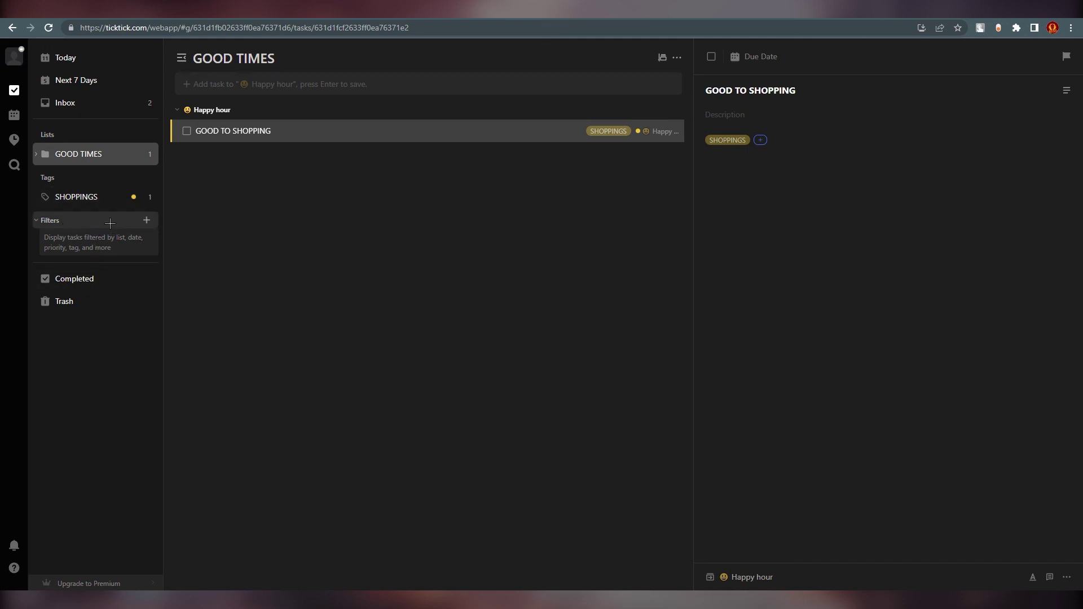
- Start a new custom filter and accept the upgrade prompt, reaching the $27.99/year Premium page
left_click(1067, 578)
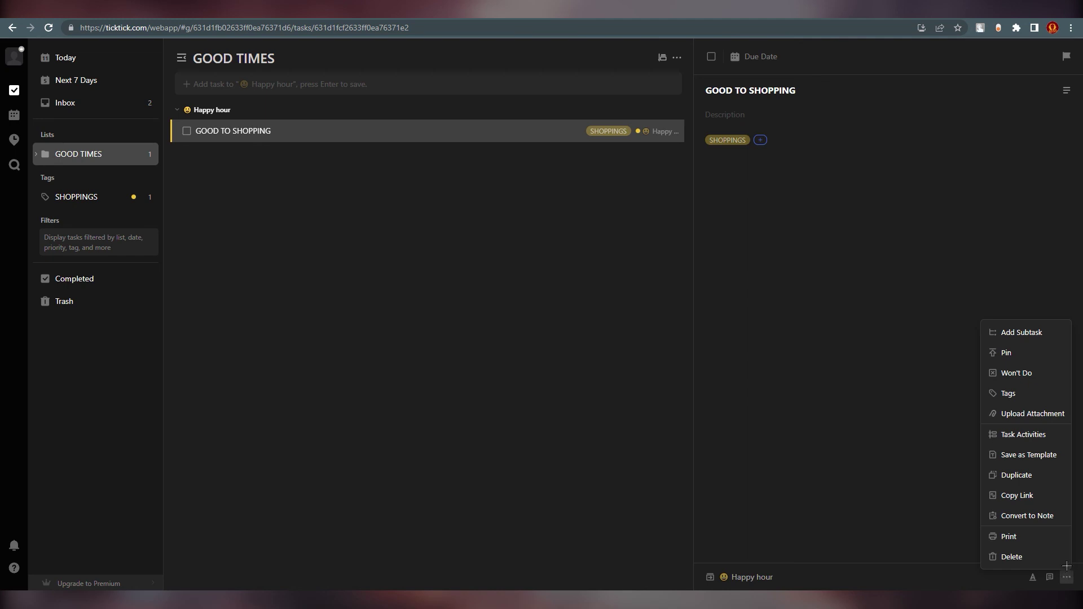
left_click(878, 486)
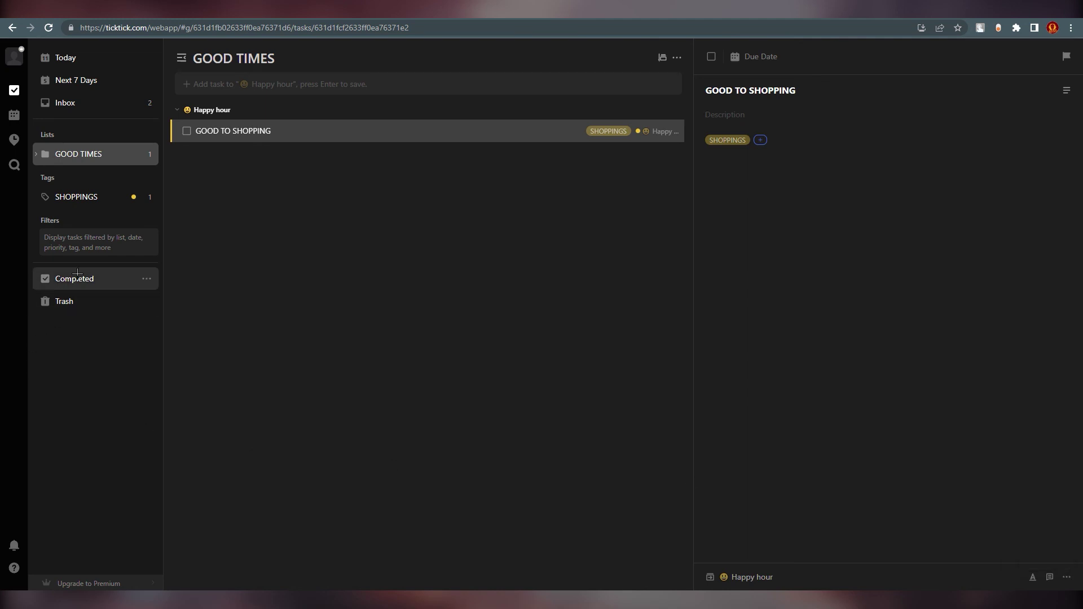
left_click(148, 221)
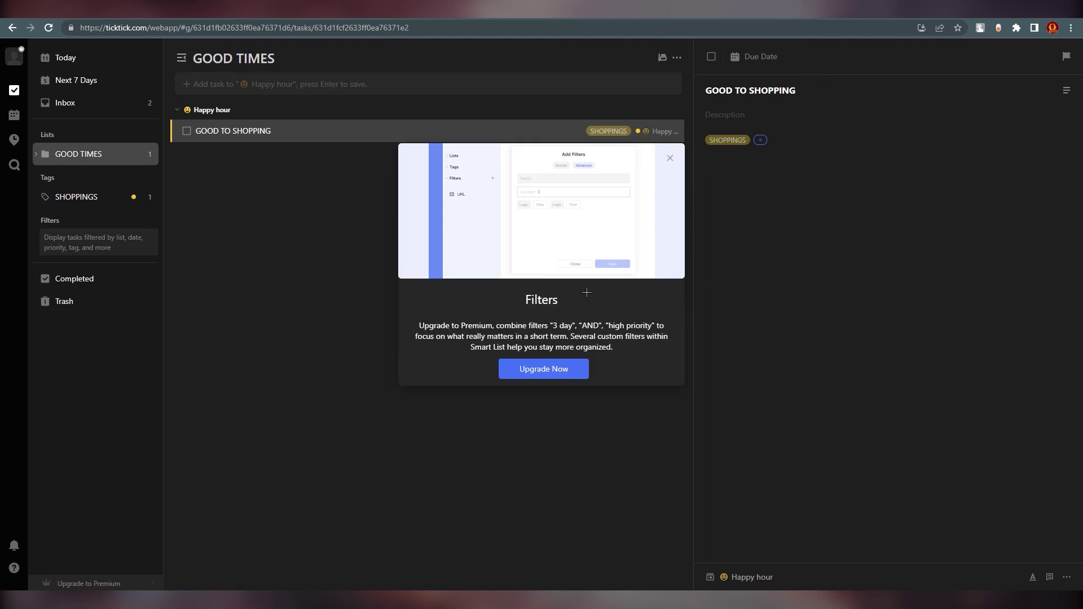
left_click(543, 369)
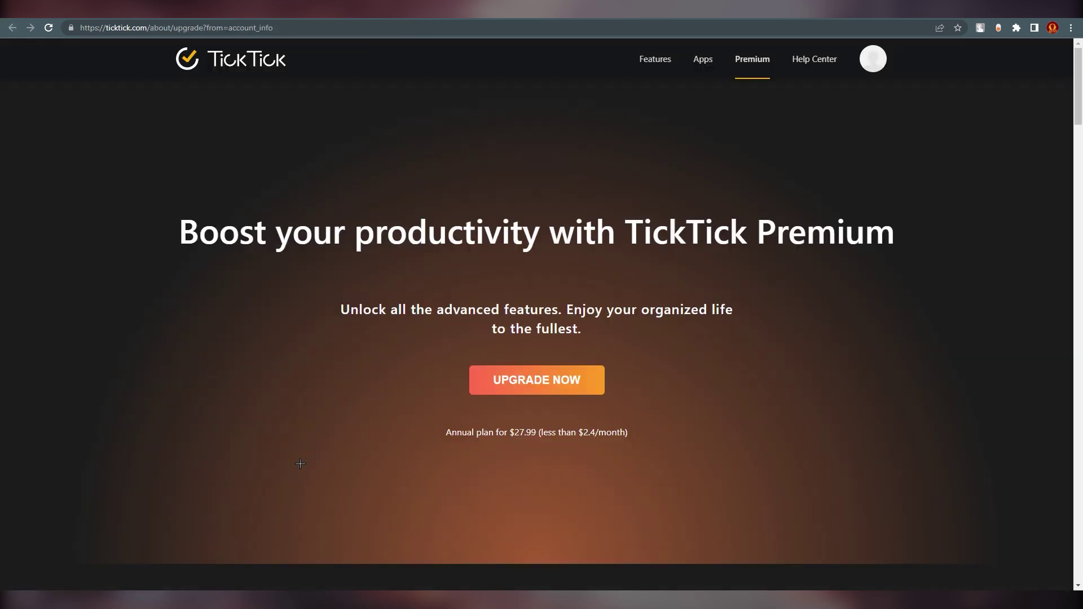